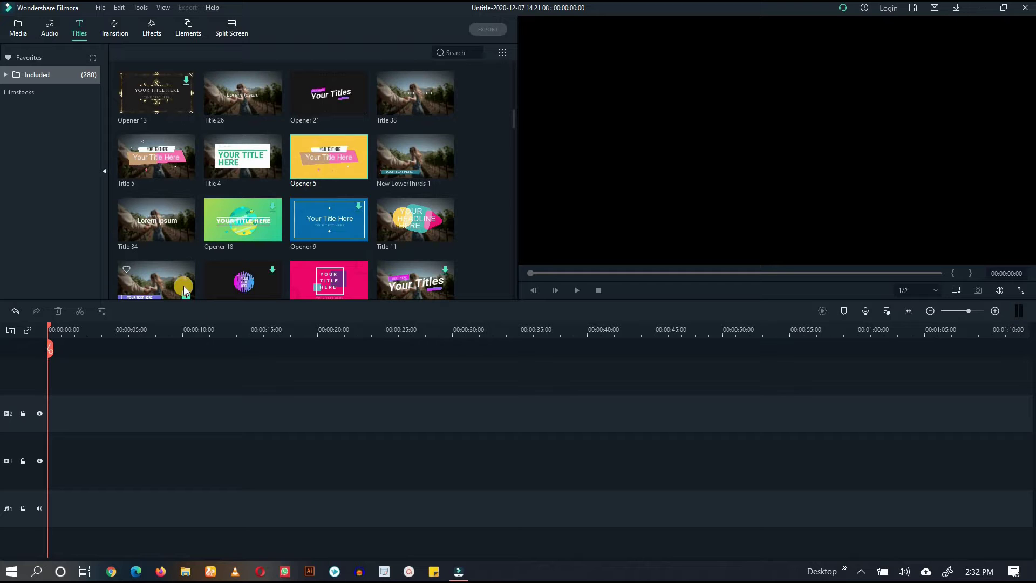
Browse the included title templates to examine the available openers, titles, lower thirds and callouts.
left_click(13, 24)
left_click(78, 29)
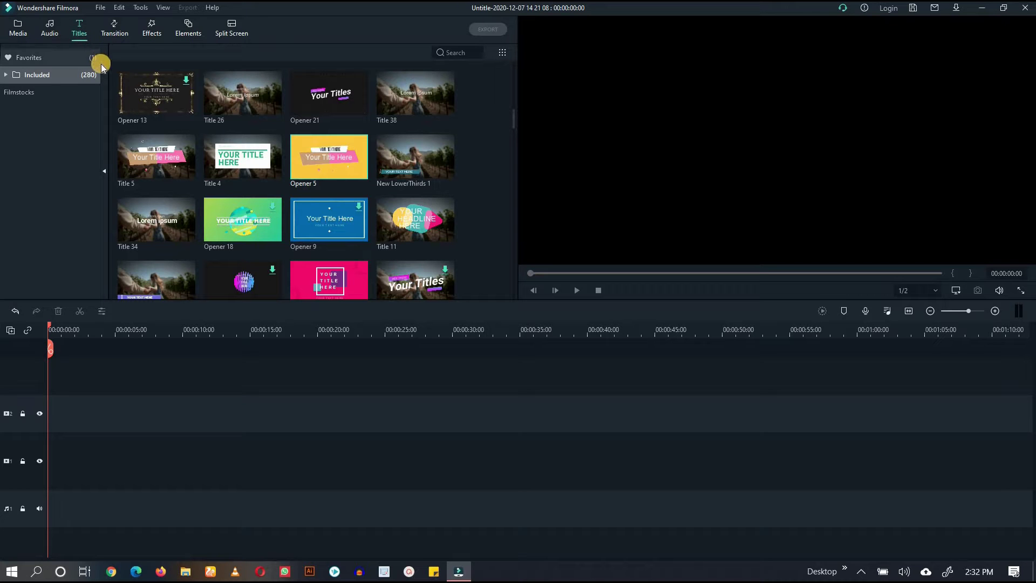
scroll(335, 172, "down", 5)
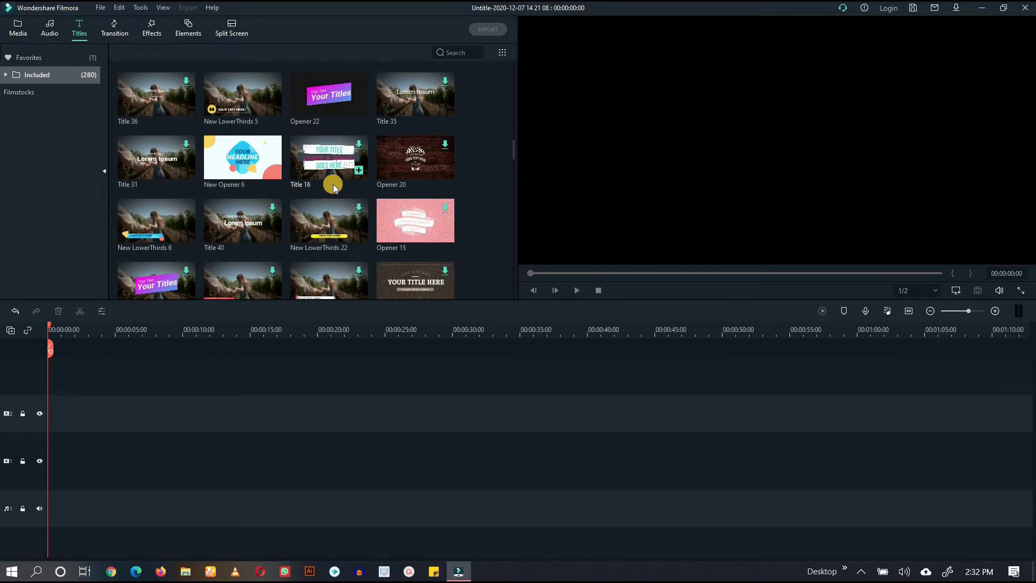
scroll(327, 184, "up", 10)
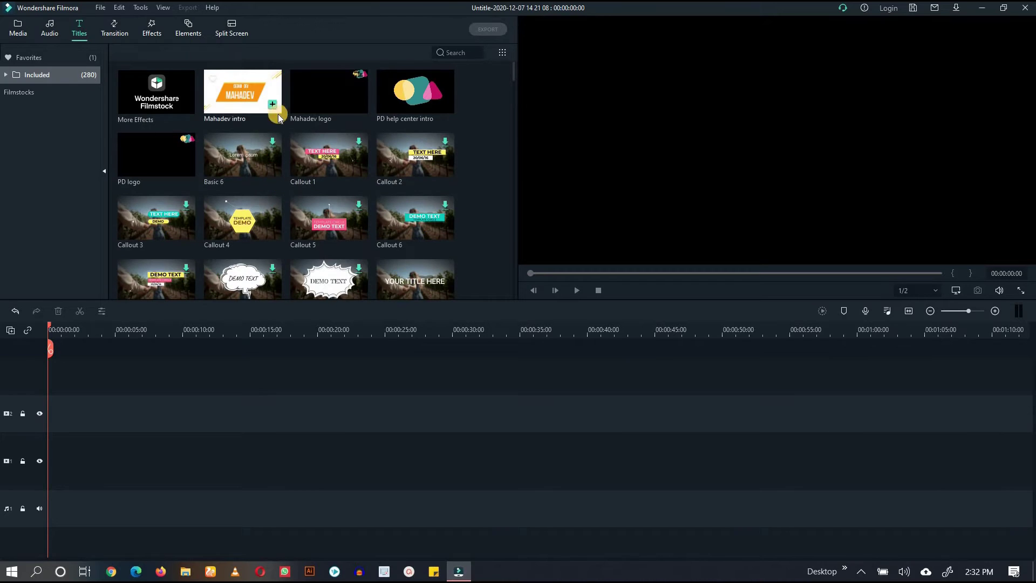
scroll(283, 118, "down", 3)
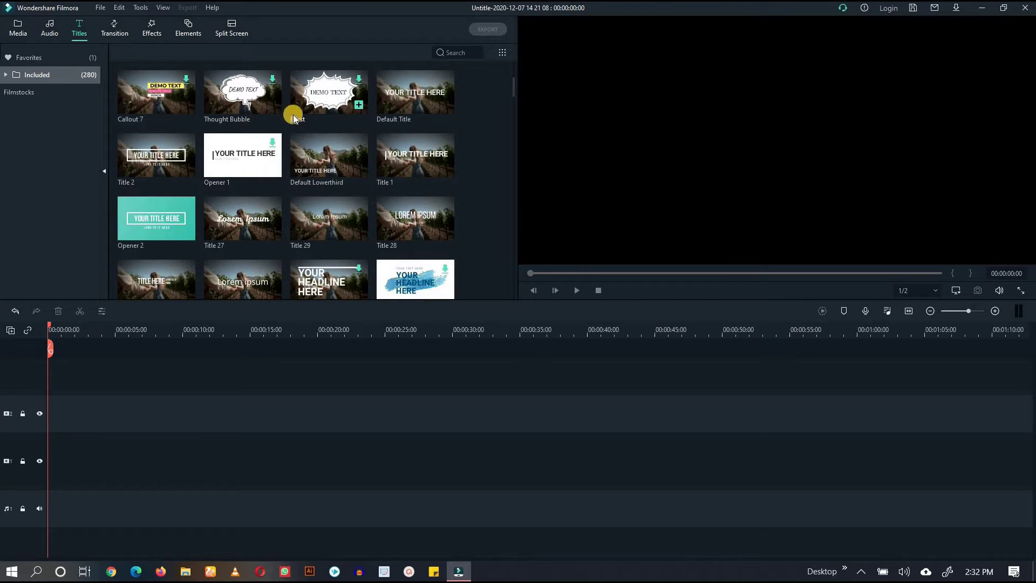
scroll(291, 120, "up", 3)
scroll(286, 143, "down", 3)
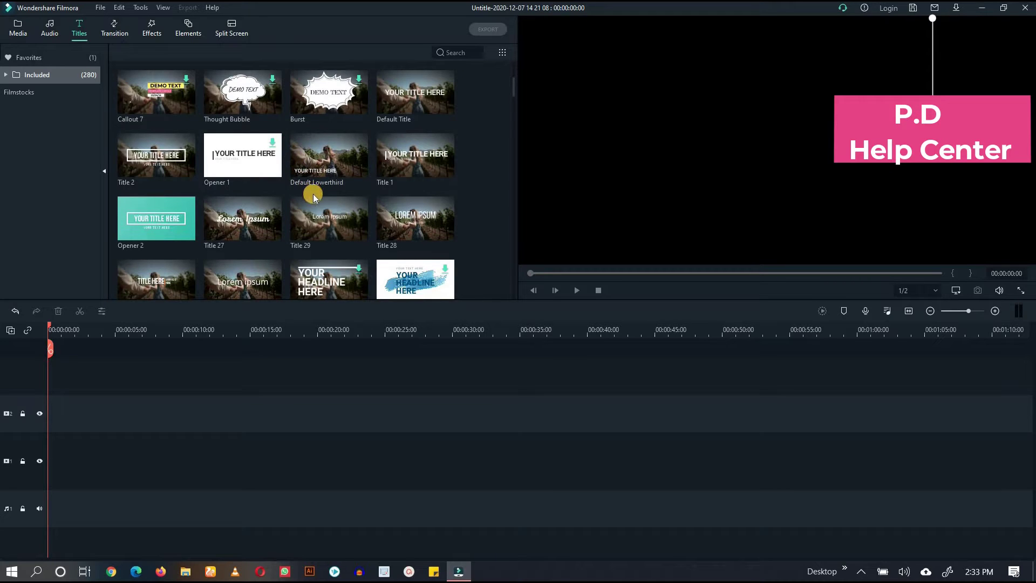
scroll(313, 193, "down", 5)
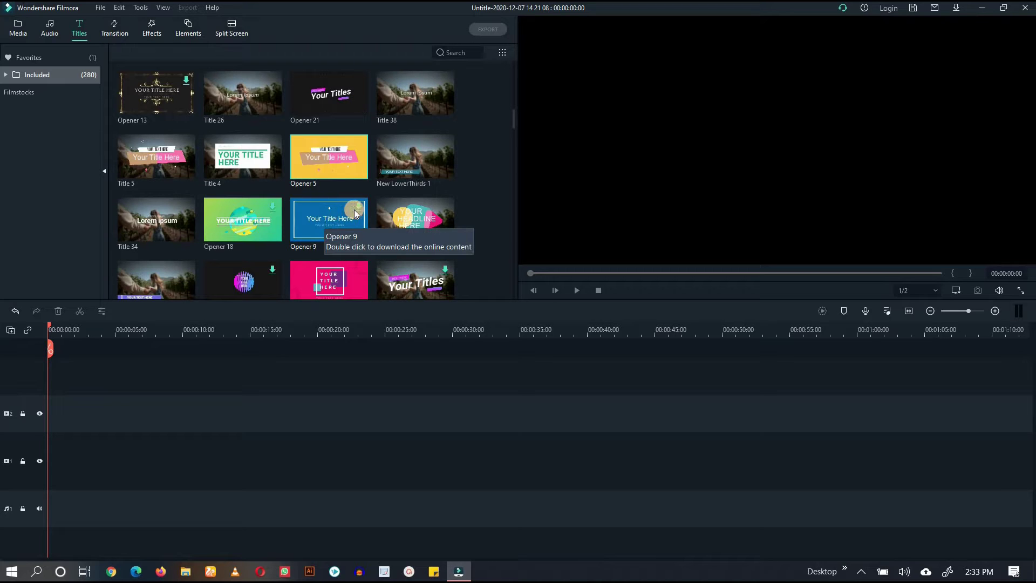
Download the Opener 9 template and the dark opener with the round purple-blue badge below Opener 18.
left_click(331, 225)
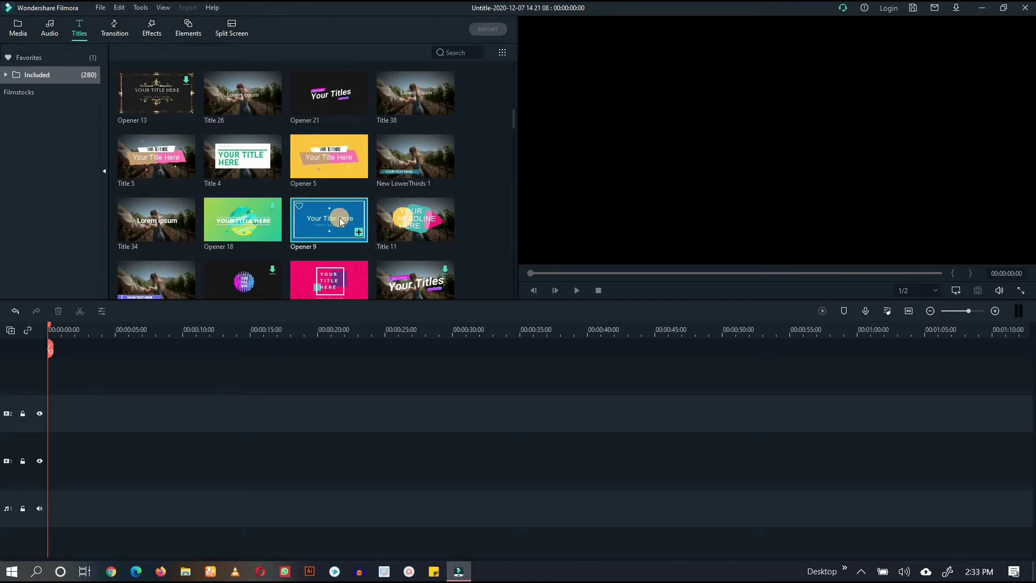
left_click(257, 280)
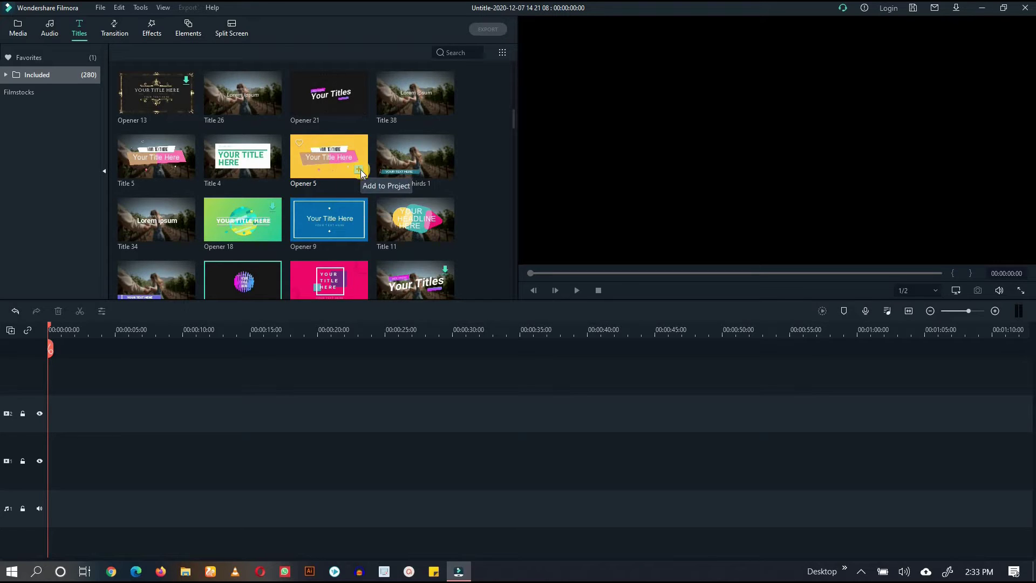
left_click(360, 169)
left_click(84, 456)
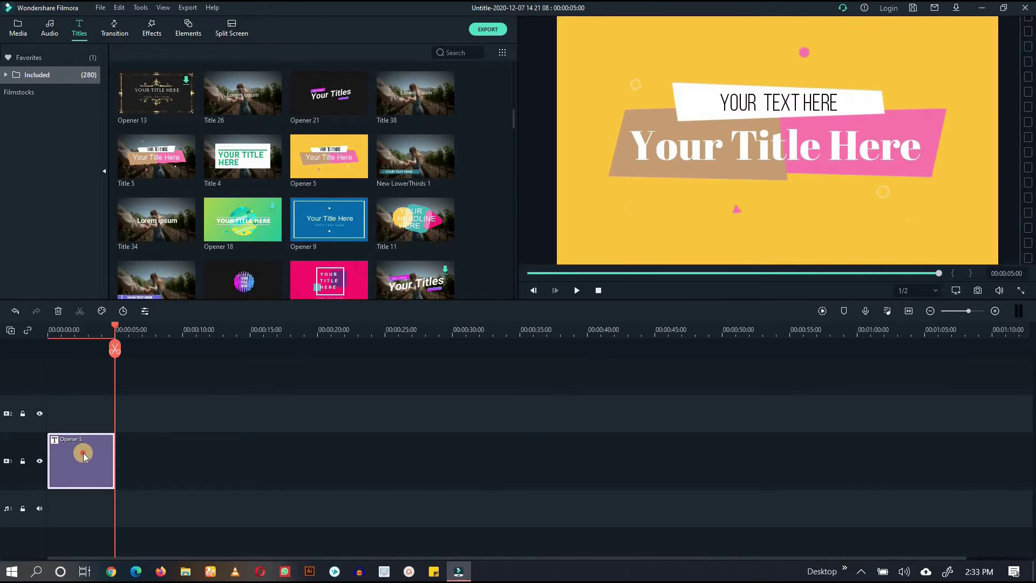
key("ctrl+z")
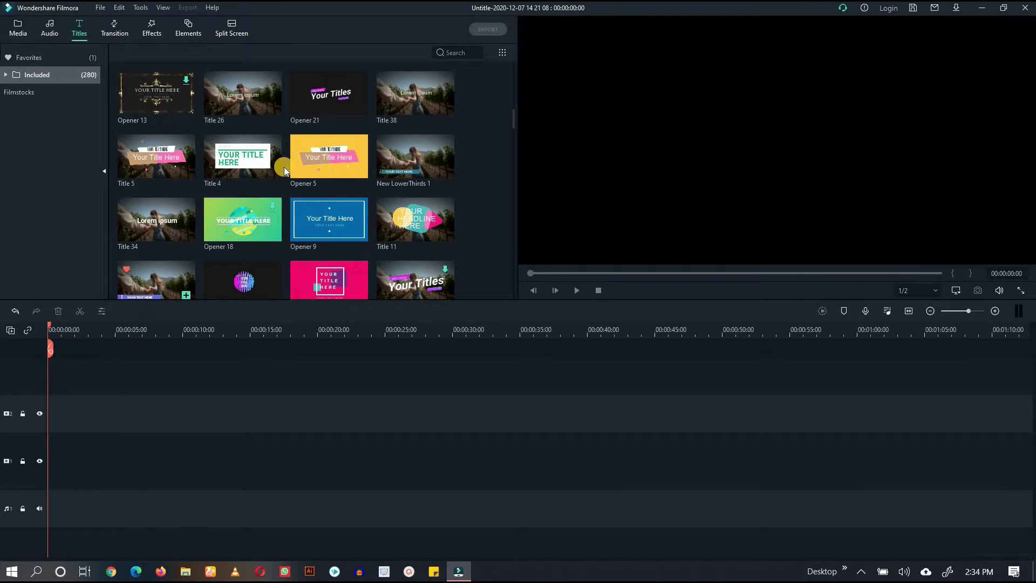
Place the Opener 5 title at the start of video track 2 and replace its main text with "P.D. Help center".
left_click_drag(325, 156, 67, 427)
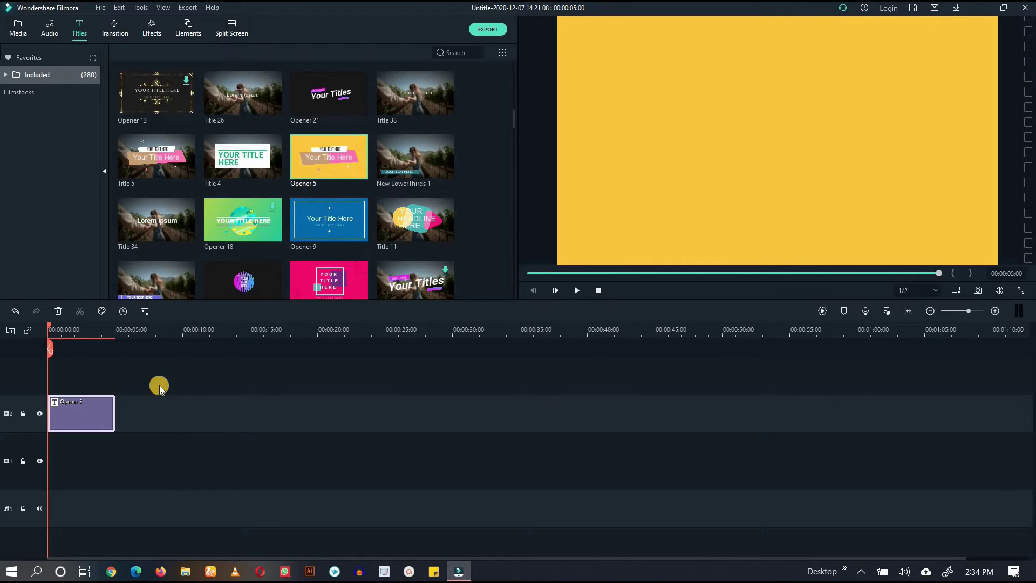
double_click(85, 413)
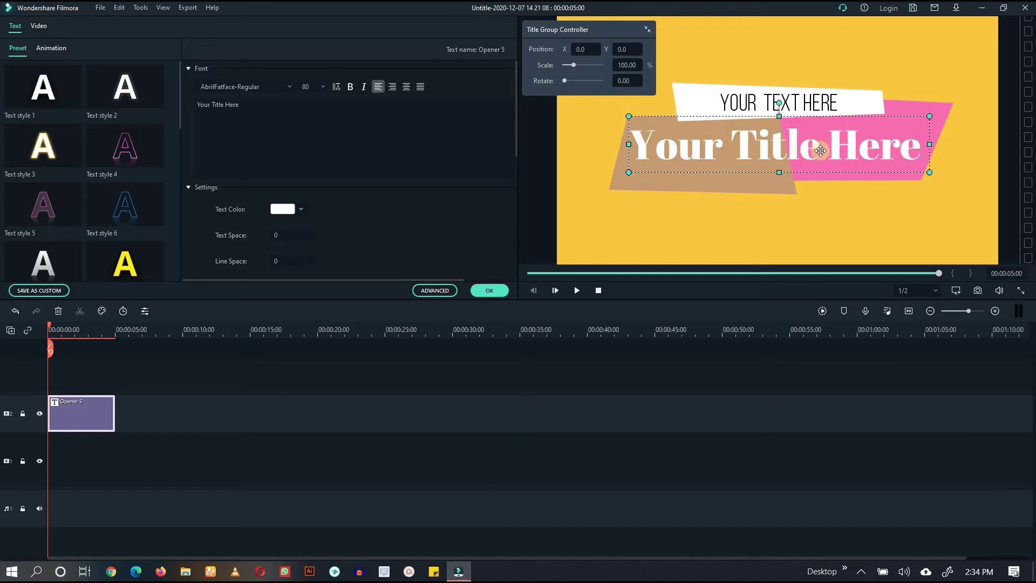
left_click(250, 124)
left_click(256, 110)
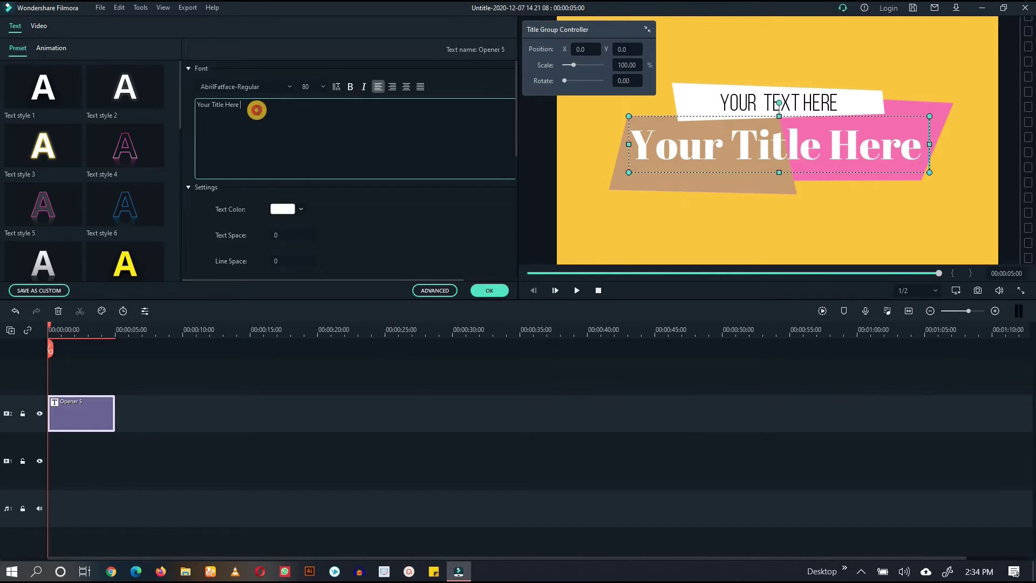
key("ctrl+a")
type("P.D. Help center")
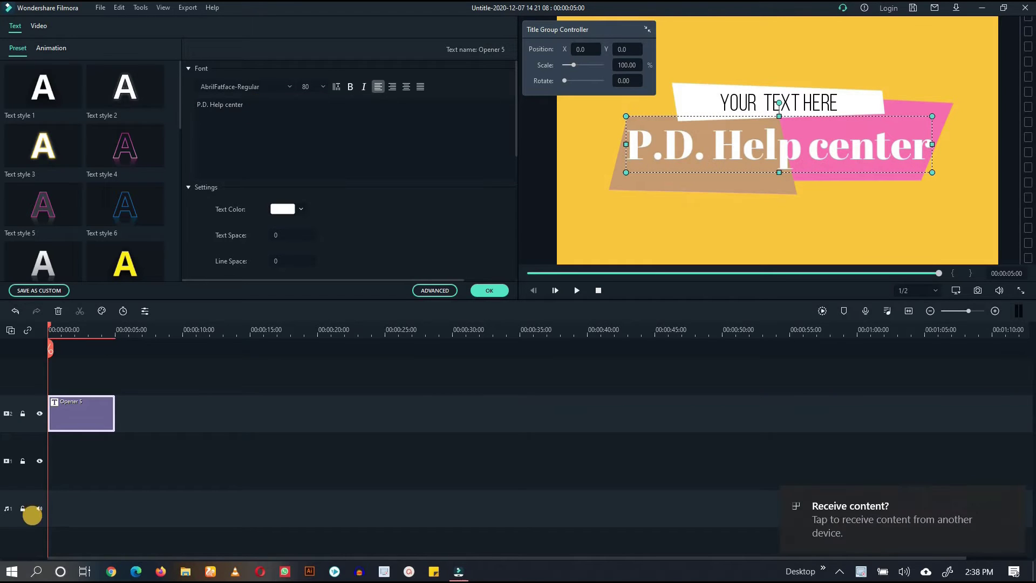
left_click(302, 113)
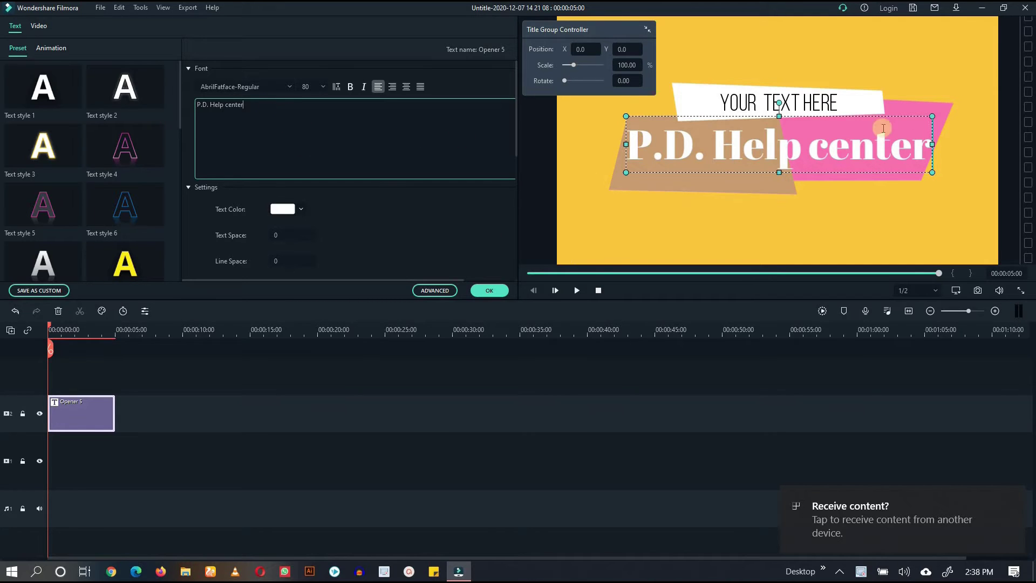
Correct the main title to "P.D. Help Center" and scale its text down slightly to fit the coloured shapes.
left_click_drag(932, 172, 901, 165)
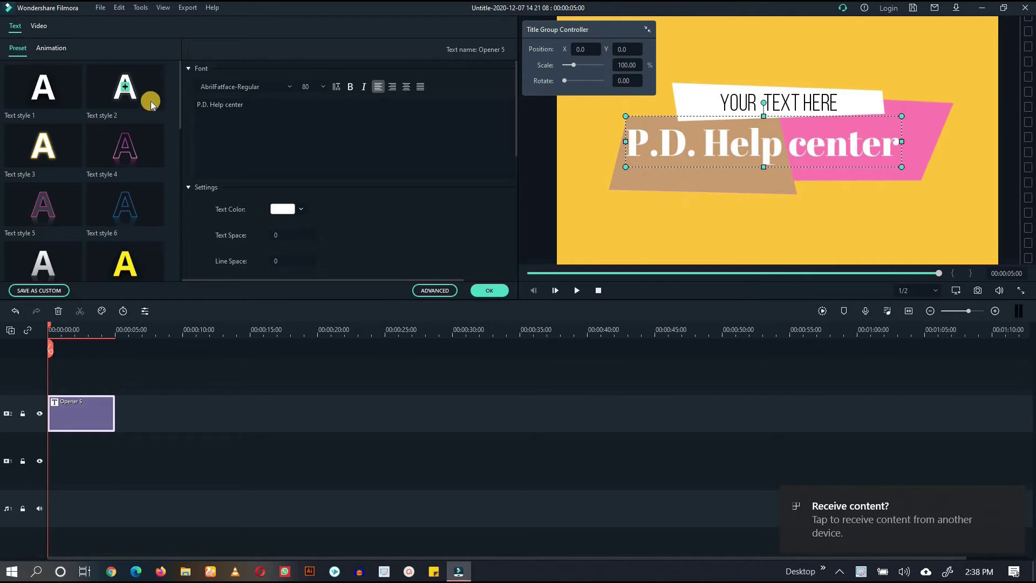
left_click(230, 105)
key("BackSpace")
type("C")
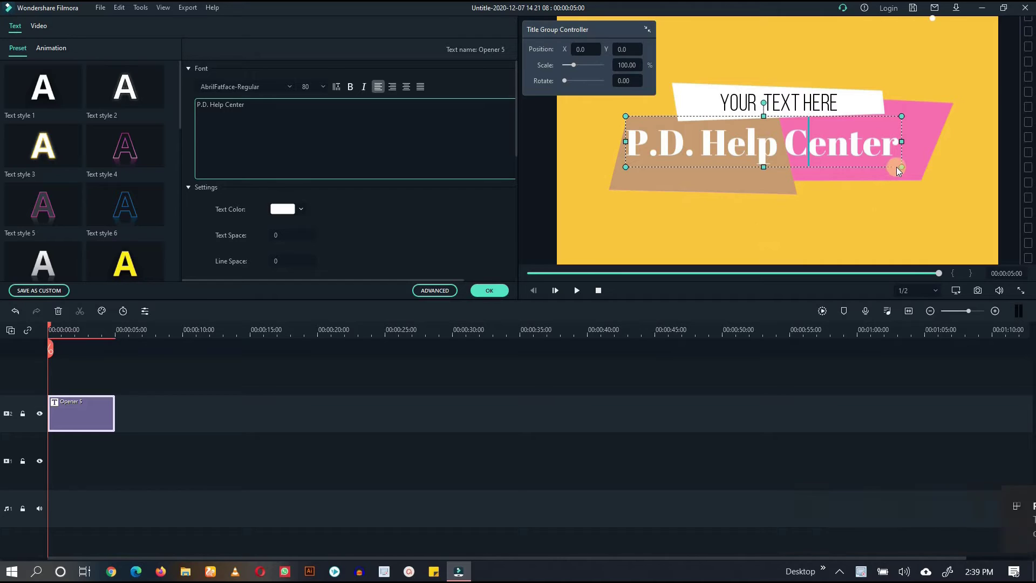
left_click_drag(904, 165, 897, 169)
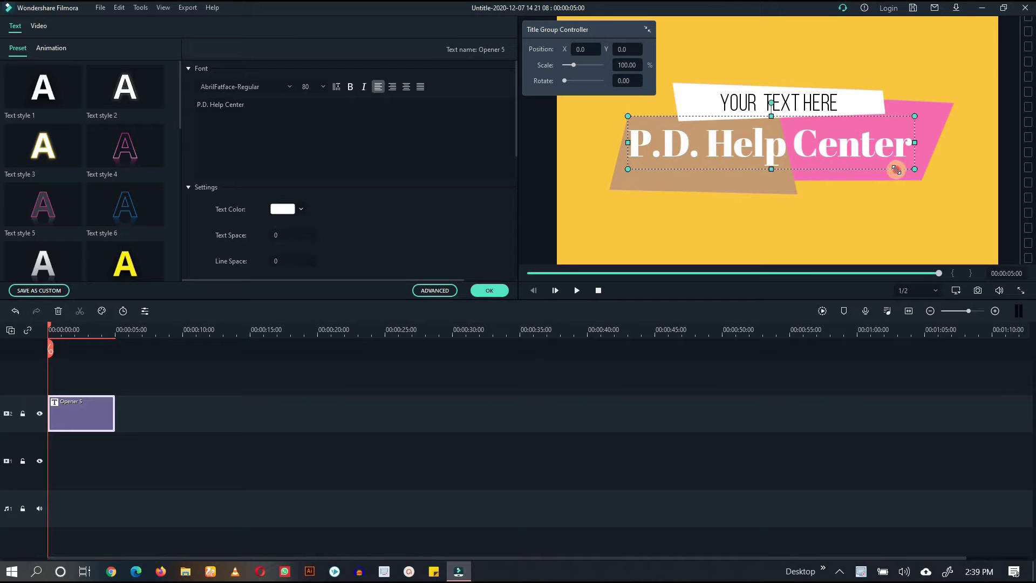
left_click_drag(889, 168, 887, 168)
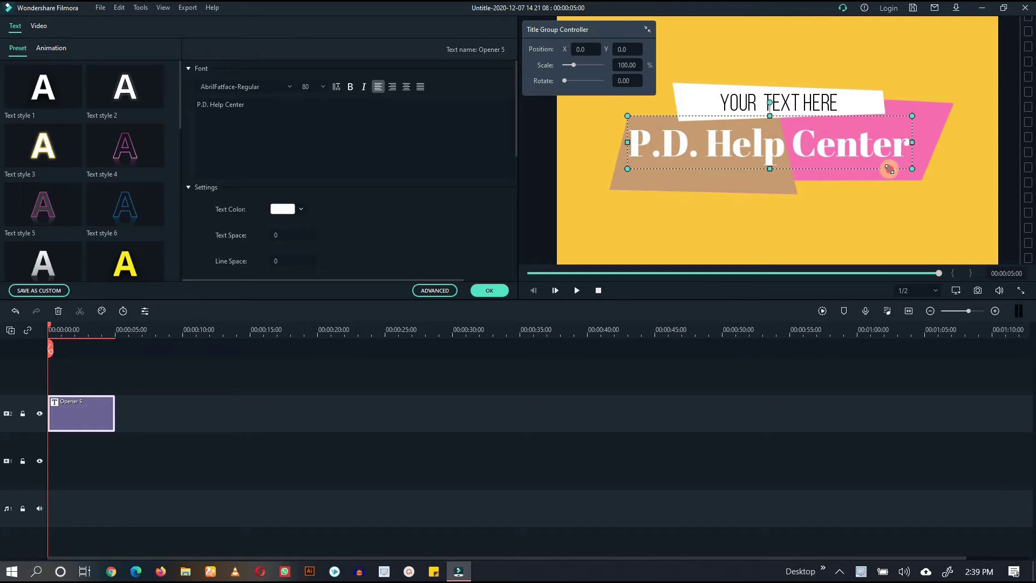
Try light green, dark red, blue and black as the text colour of the main title.
left_click(284, 209)
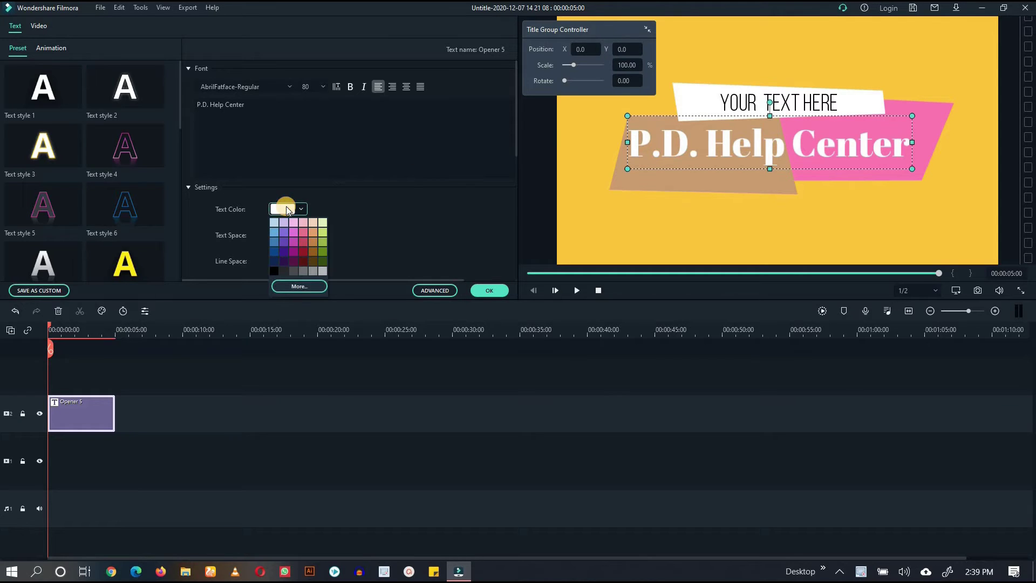
left_click(323, 231)
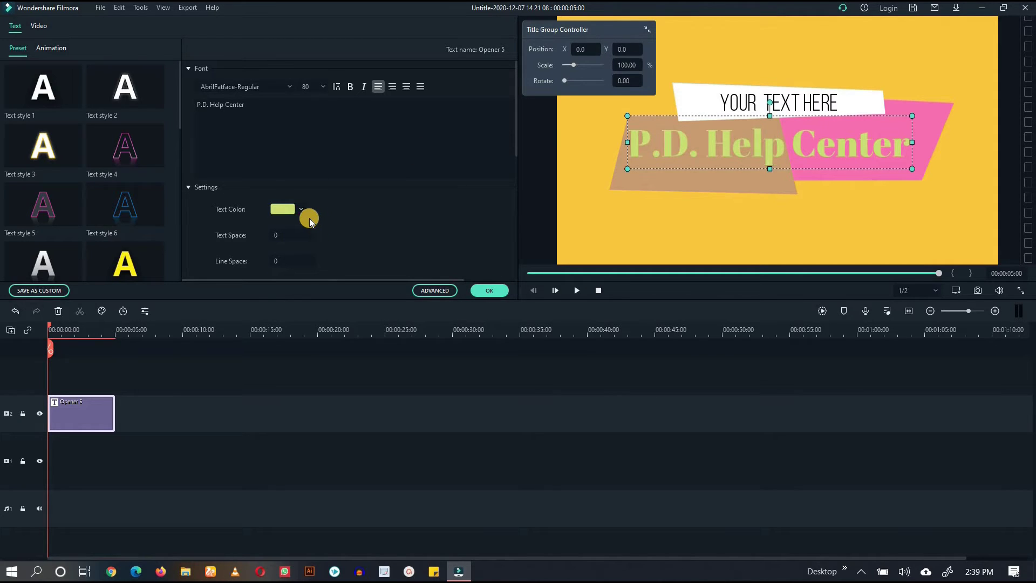
left_click(283, 209)
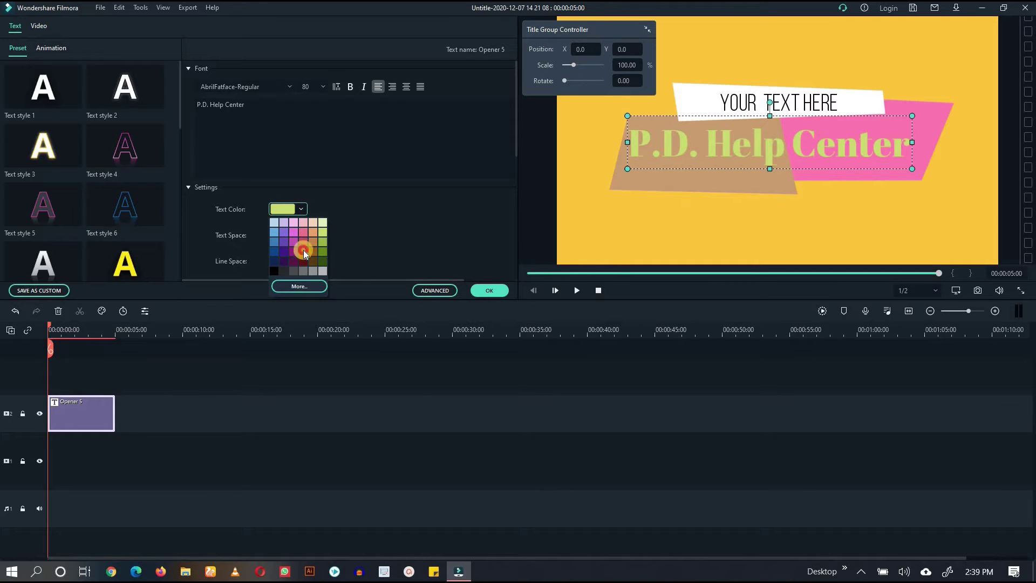
left_click(303, 251)
left_click(284, 210)
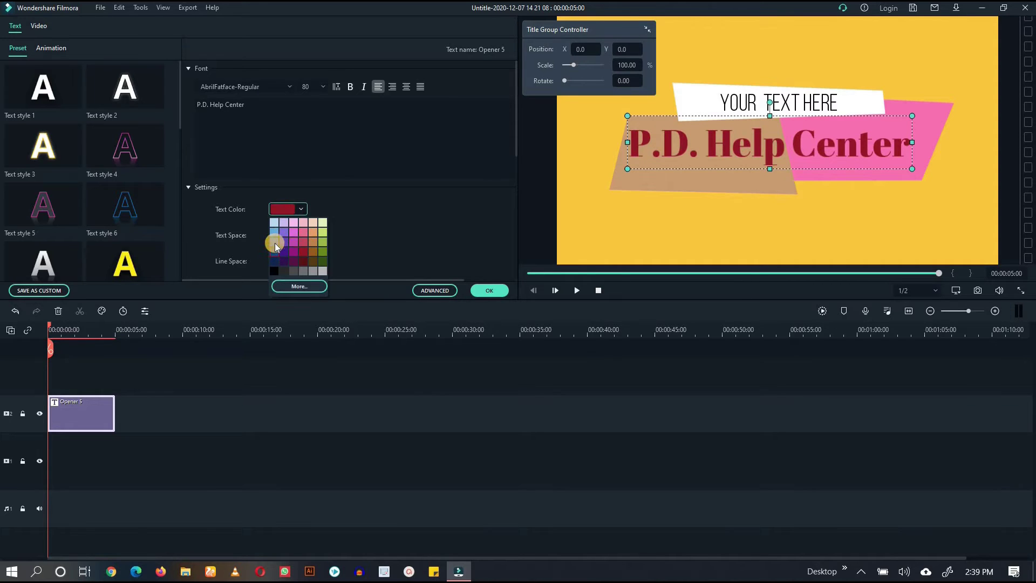
left_click(280, 218)
left_click(281, 210)
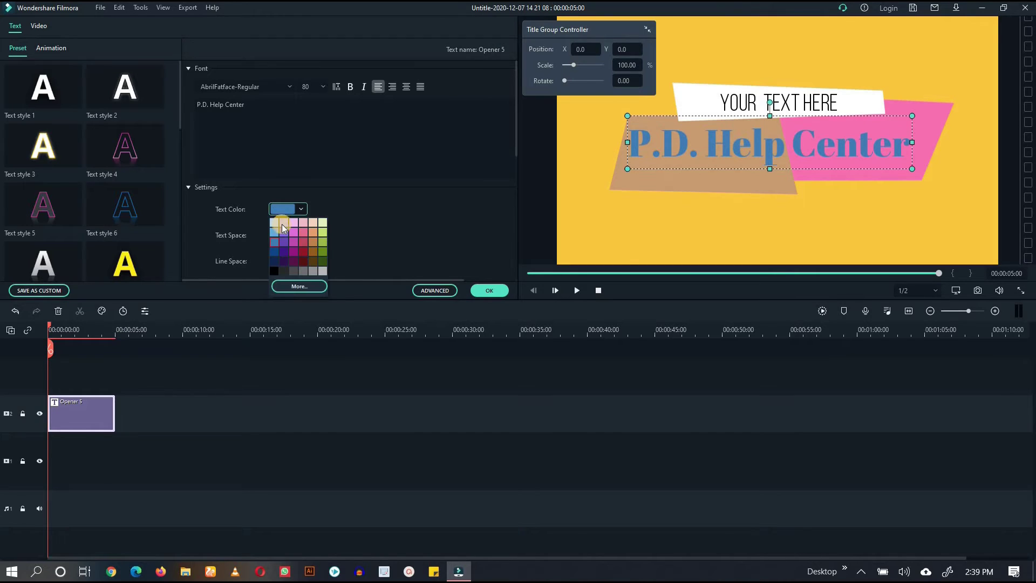
left_click(285, 223)
left_click(300, 219)
left_click(293, 216)
left_click(282, 209)
left_click(270, 272)
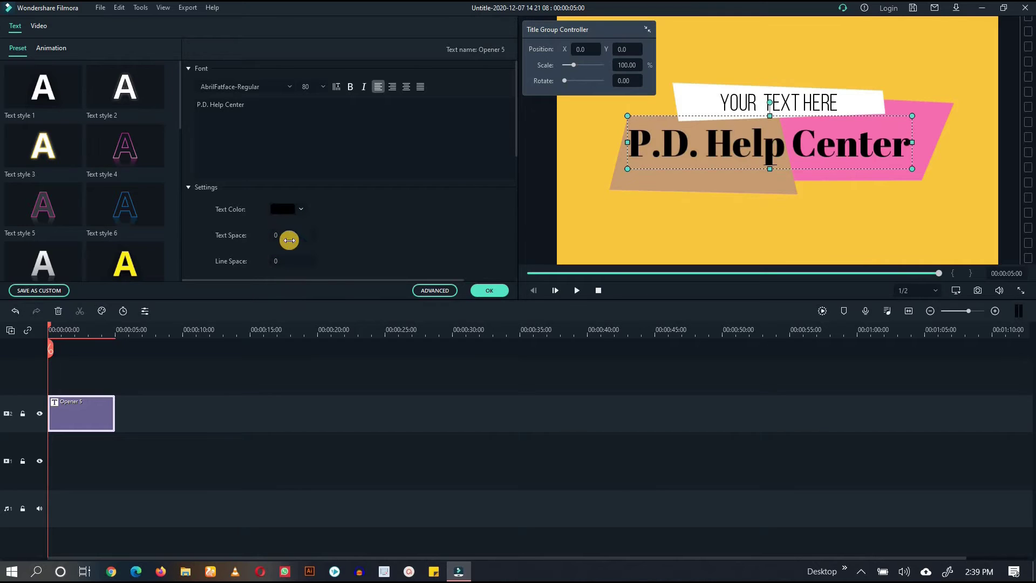
Try light grey, pale blue and dark green as the text colour of the main title.
left_click(288, 210)
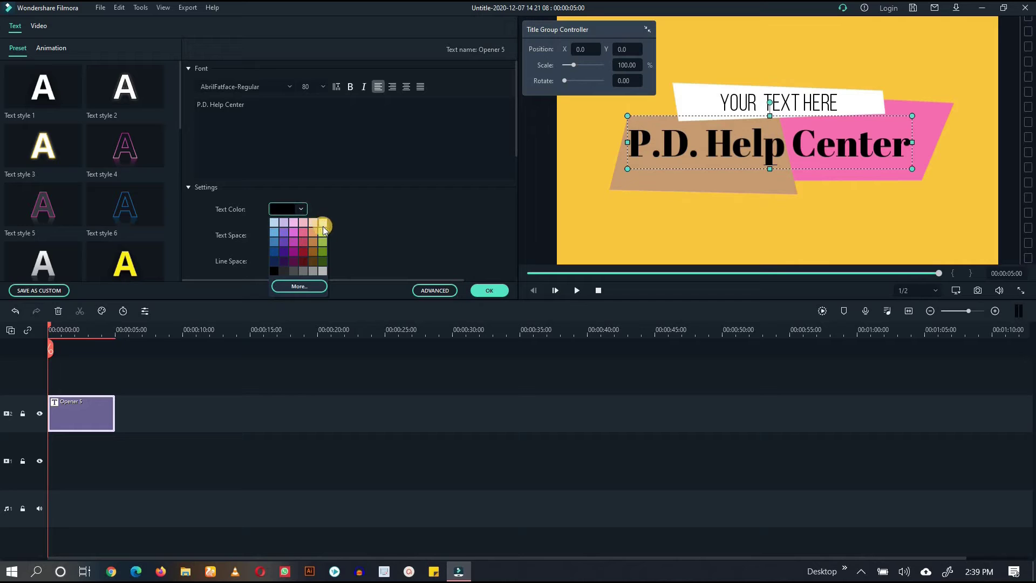
left_click(323, 270)
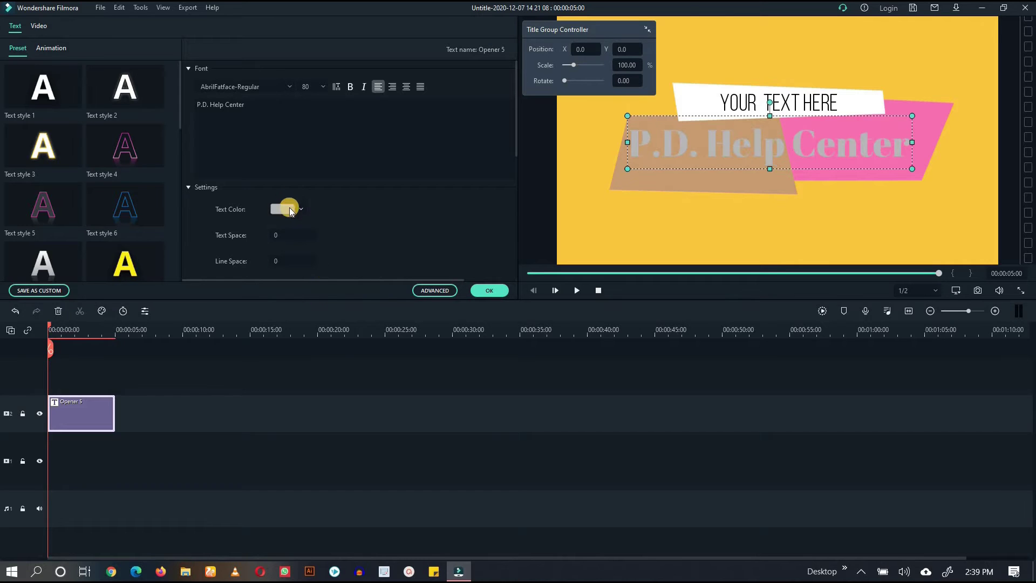
left_click(290, 209)
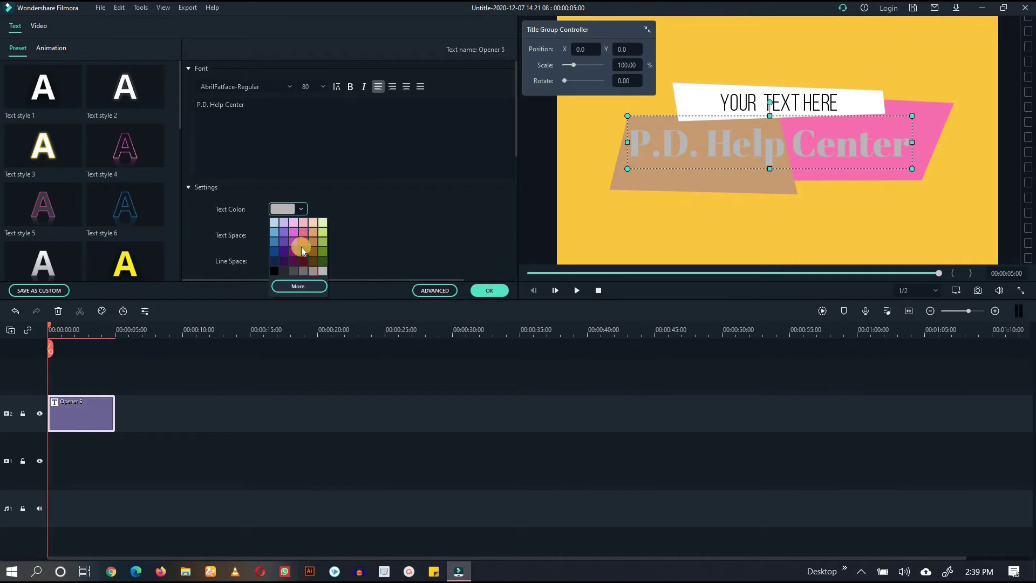
left_click(275, 223)
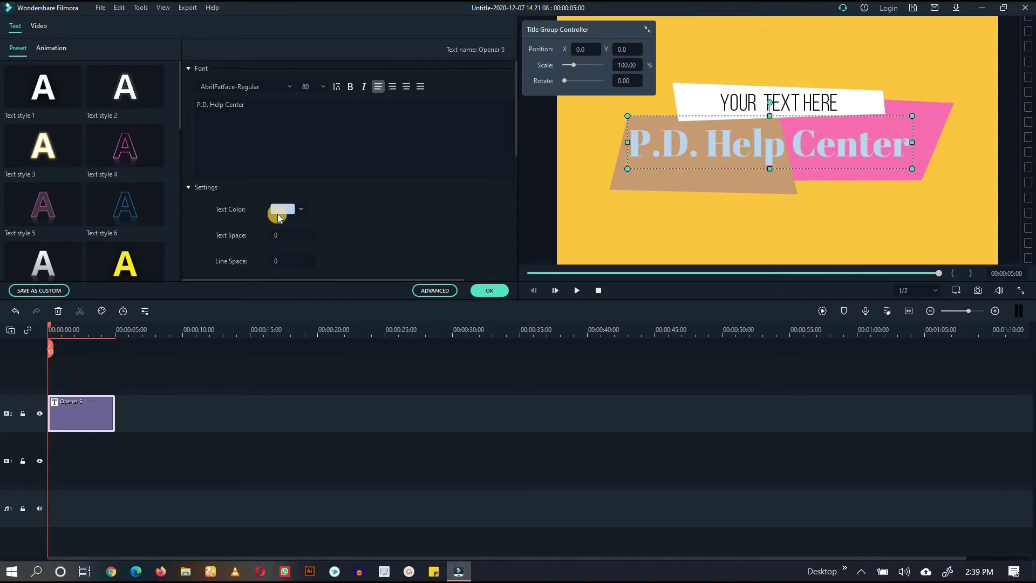
left_click(286, 211)
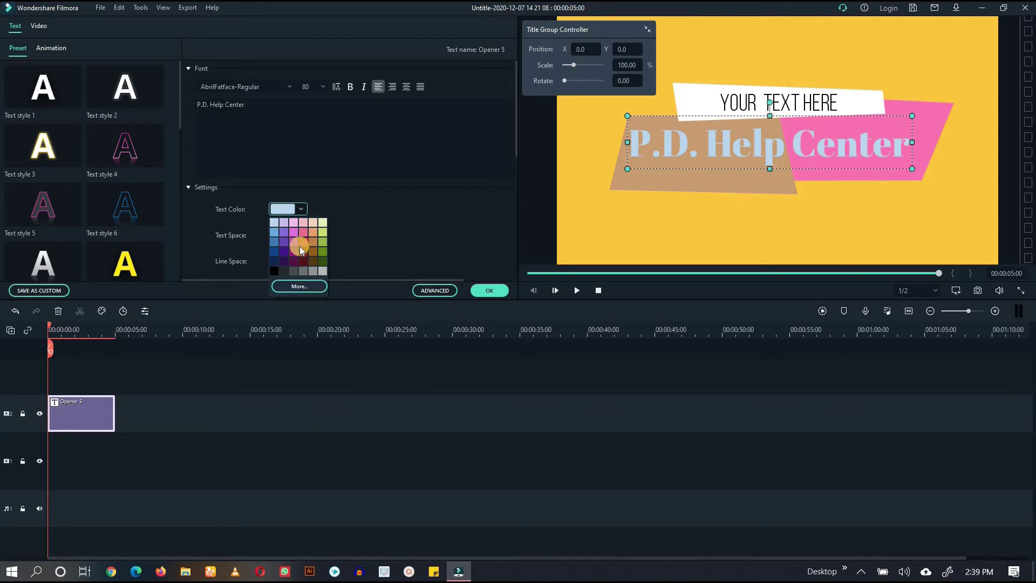
left_click(302, 210)
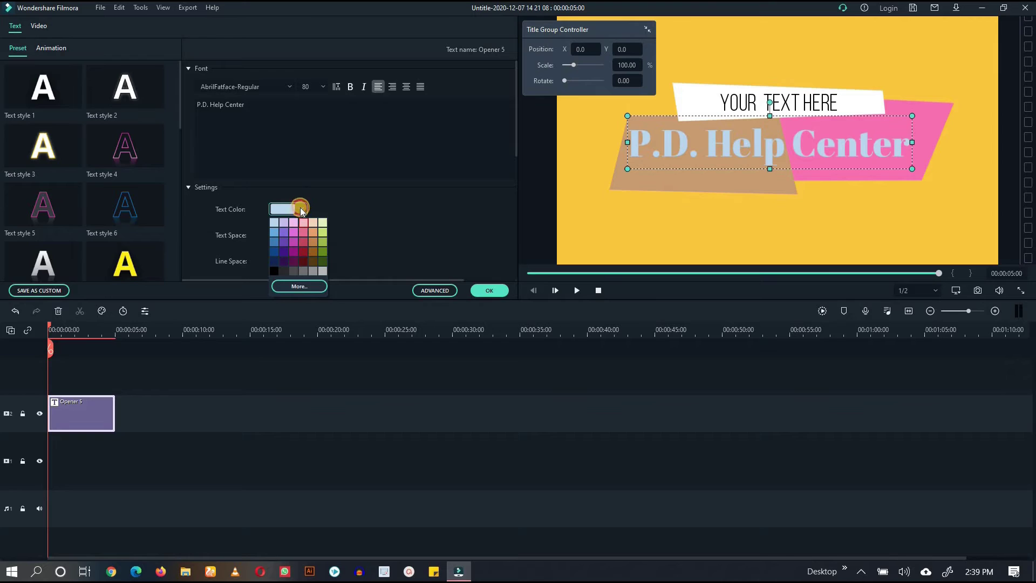
left_click(301, 210)
left_click(283, 209)
left_click(322, 251)
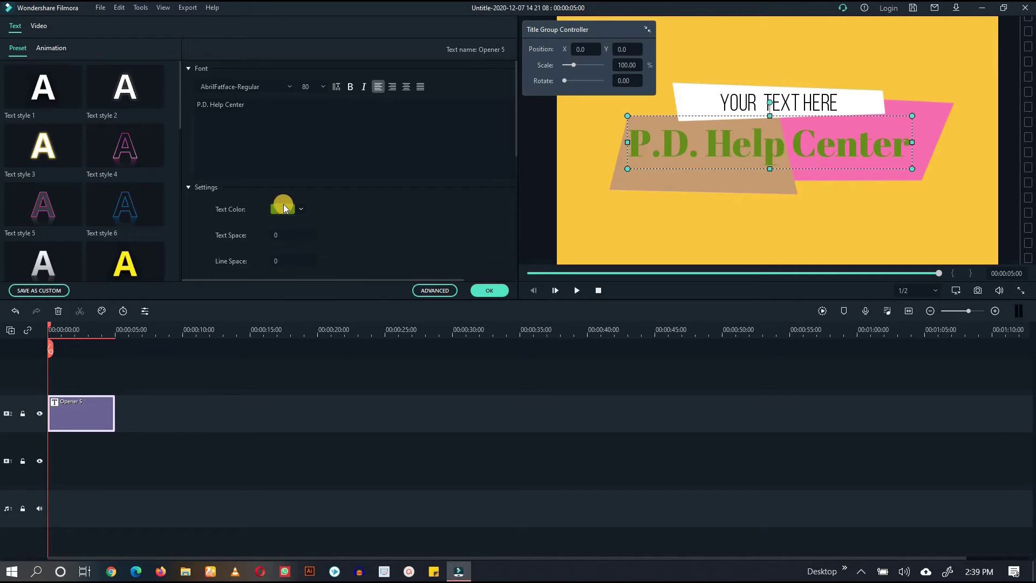
Set the text colour of the "P.D. Help Center" title to black and deselect the text.
left_click(284, 209)
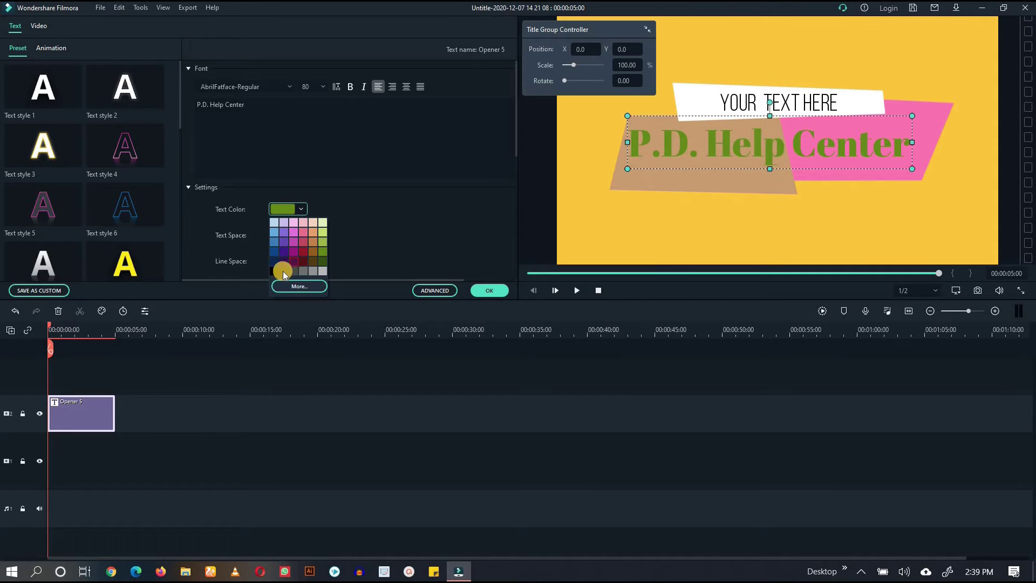
left_click(272, 271)
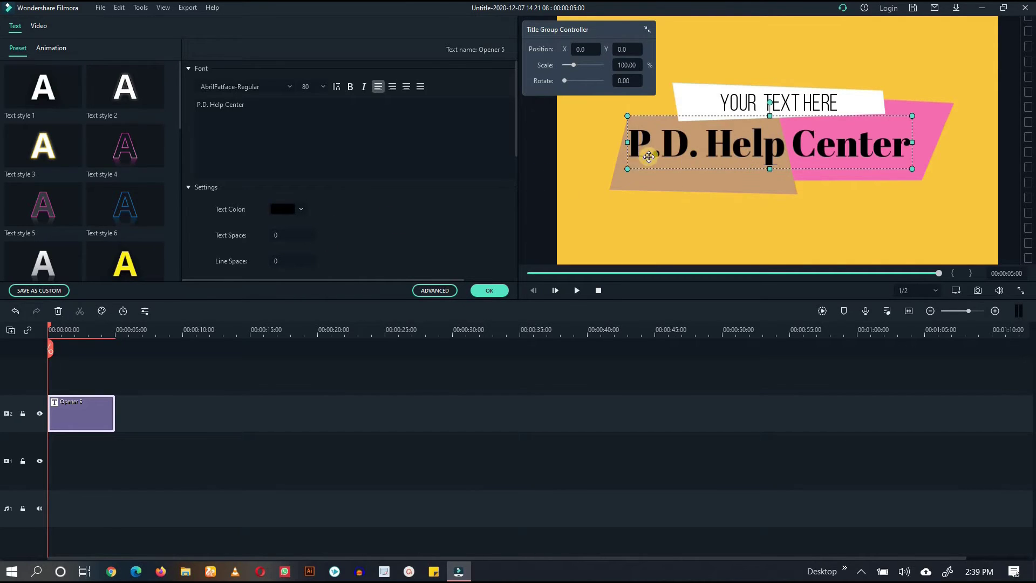
left_click(662, 223)
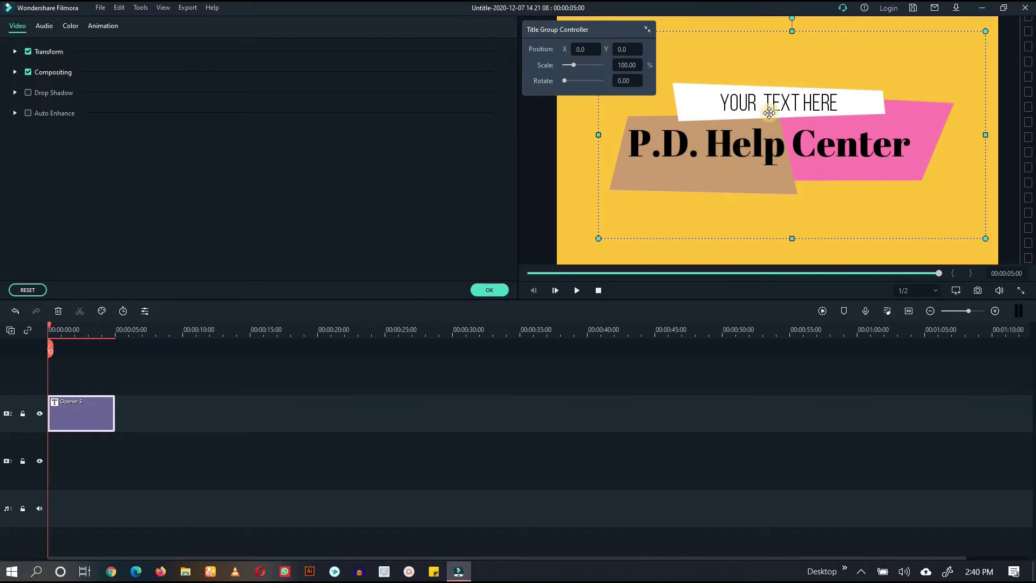
Replace the "YOUR TEXT HERE" line above the main title with "Subscribe now".
left_click(790, 105)
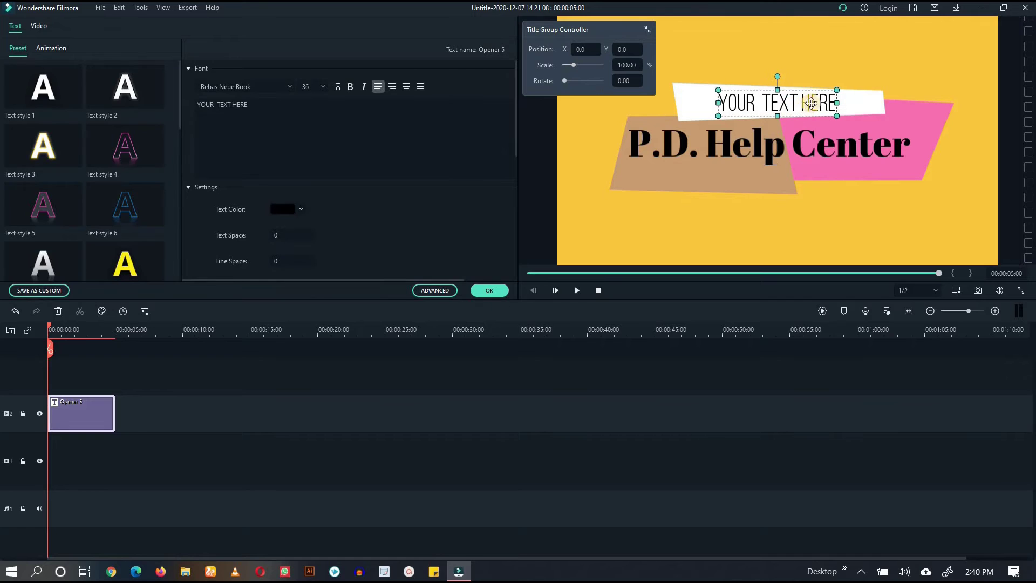
left_click(303, 110)
key("ctrl+a")
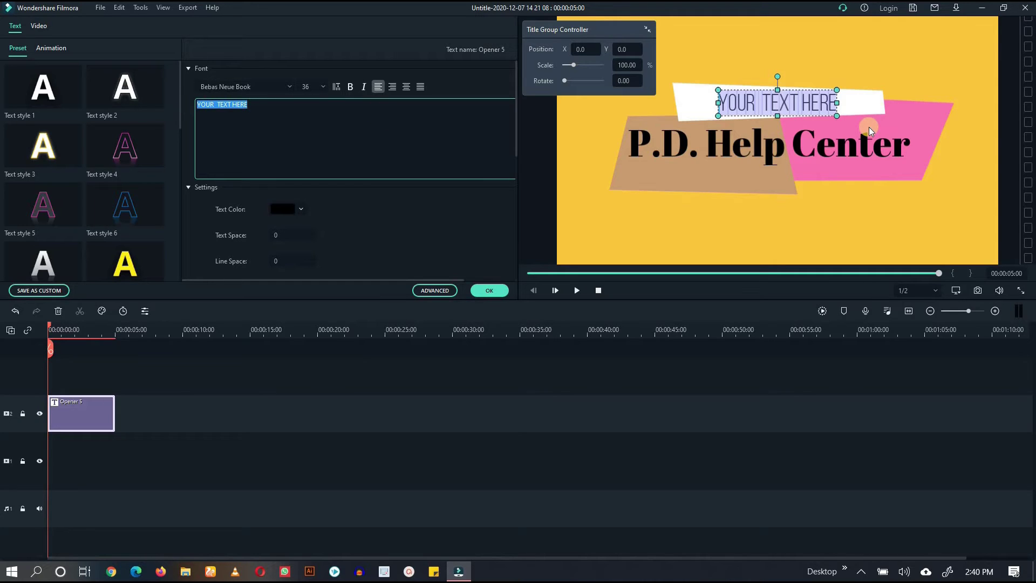
type("Subscr")
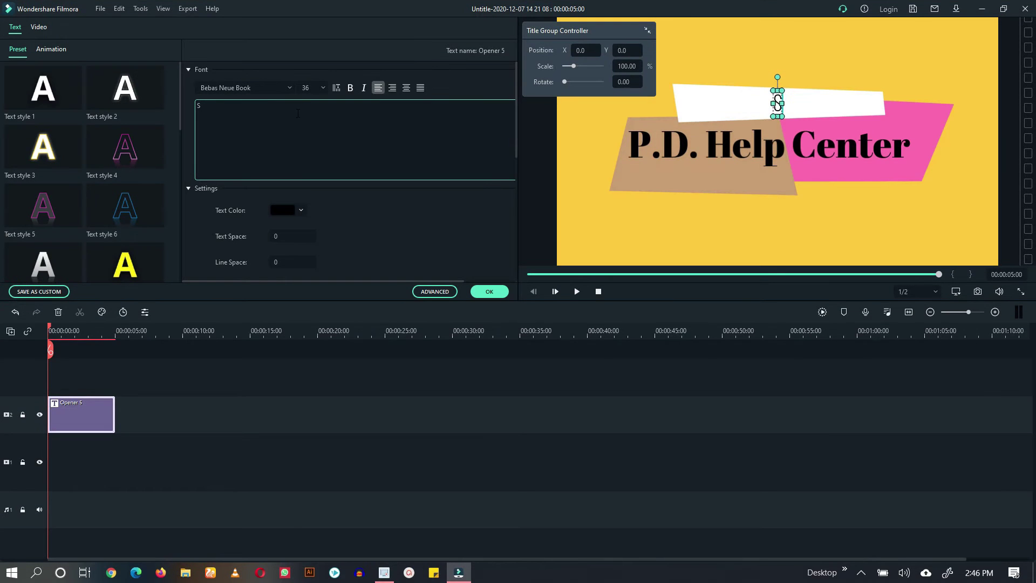
type("ubs")
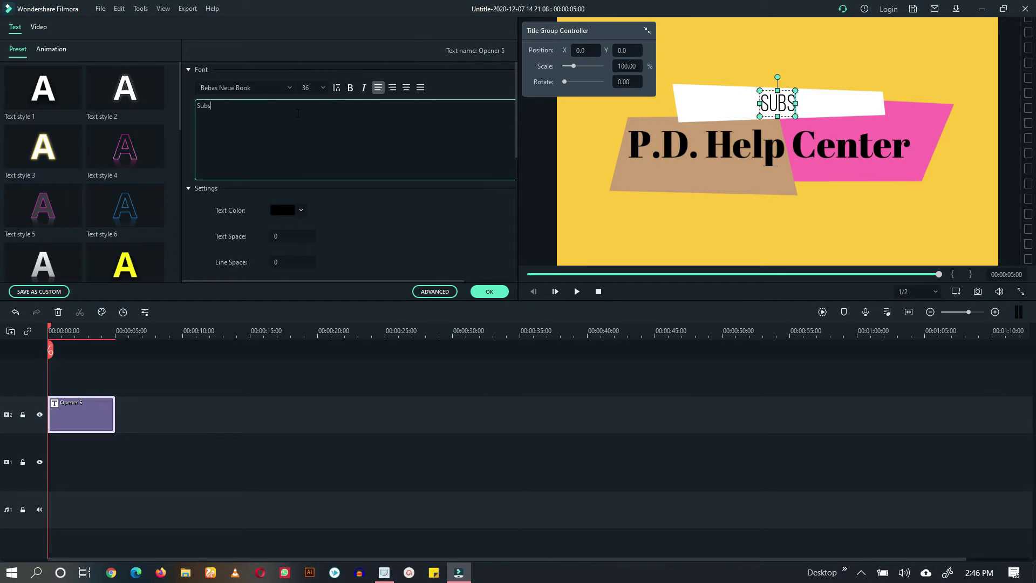
type("cribe n")
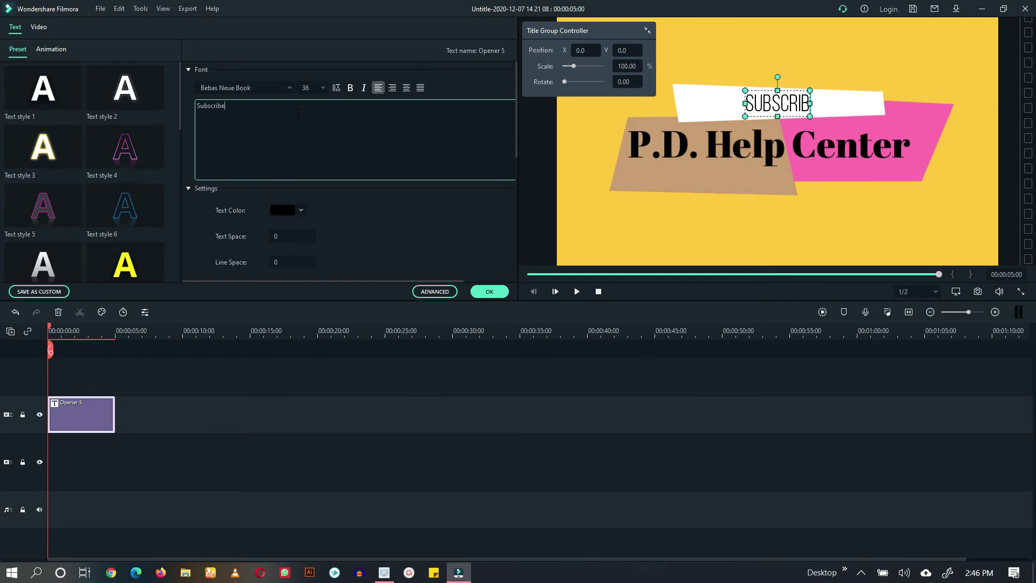
type("ow")
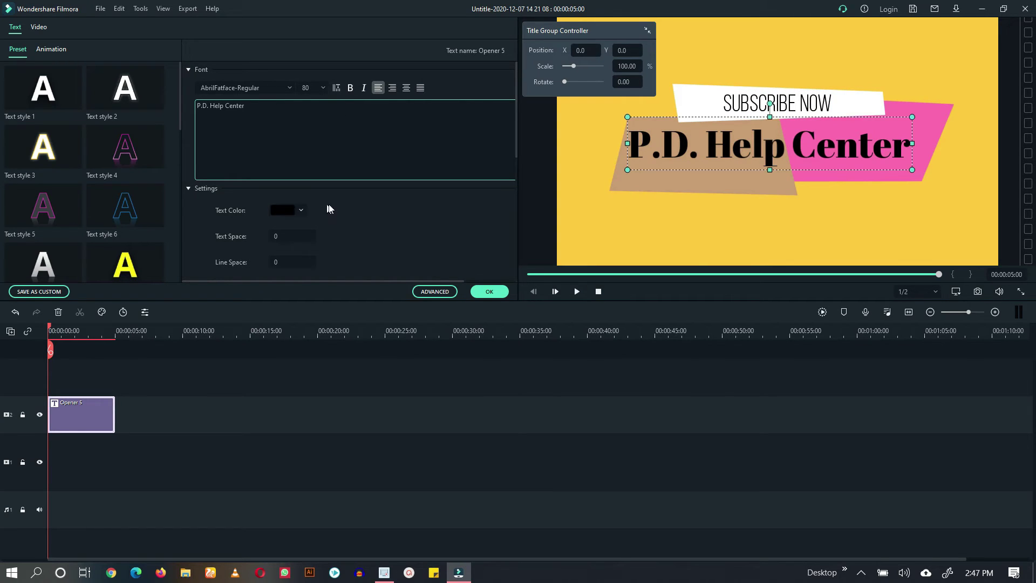
Try the yellow preset and Text styles 6, 4, 3 and 1 on the "P.D. Help Center" title.
scroll(340, 196, "down", 1)
scroll(340, 196, "down", 3)
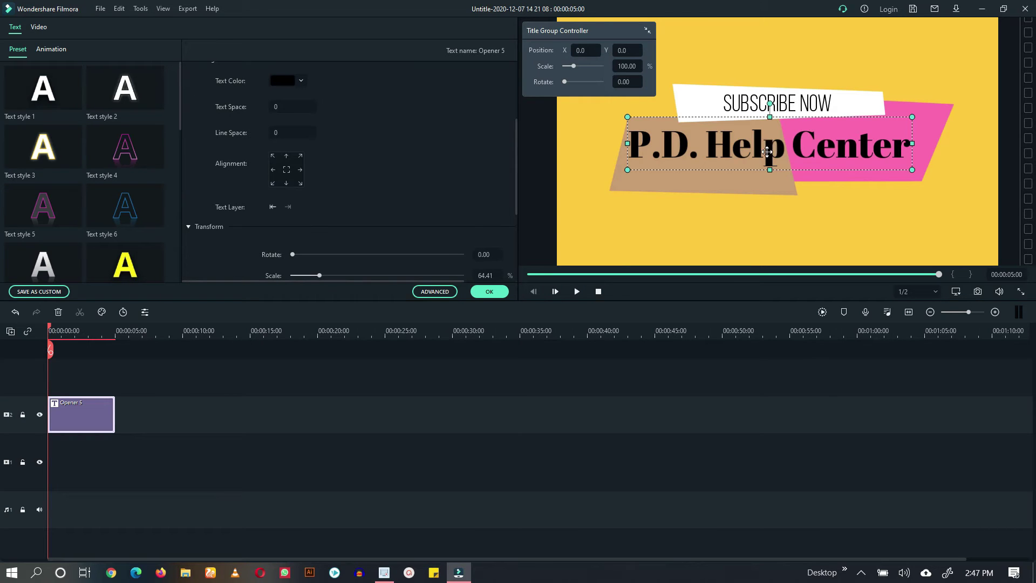
left_click(124, 266)
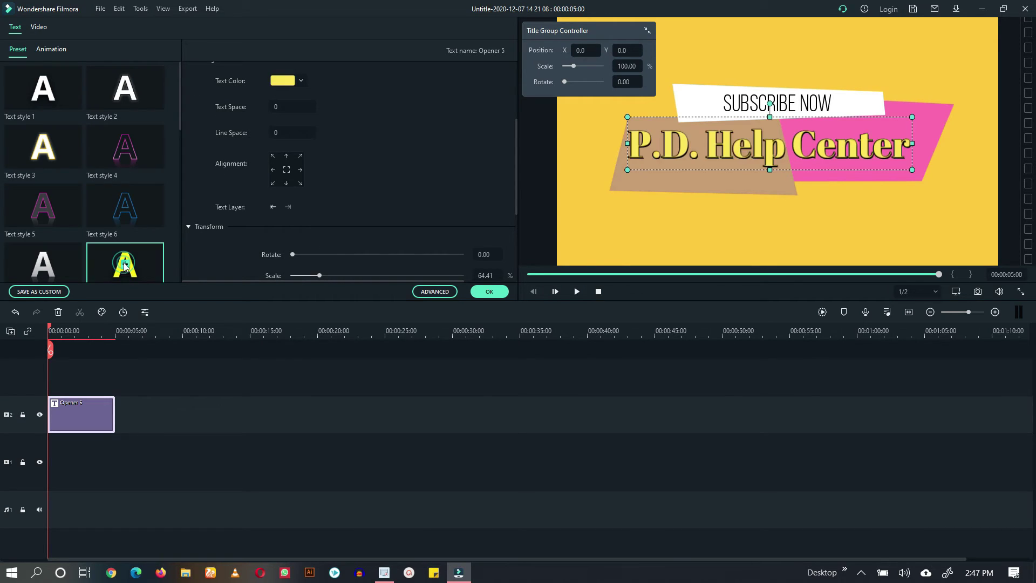
left_click(124, 209)
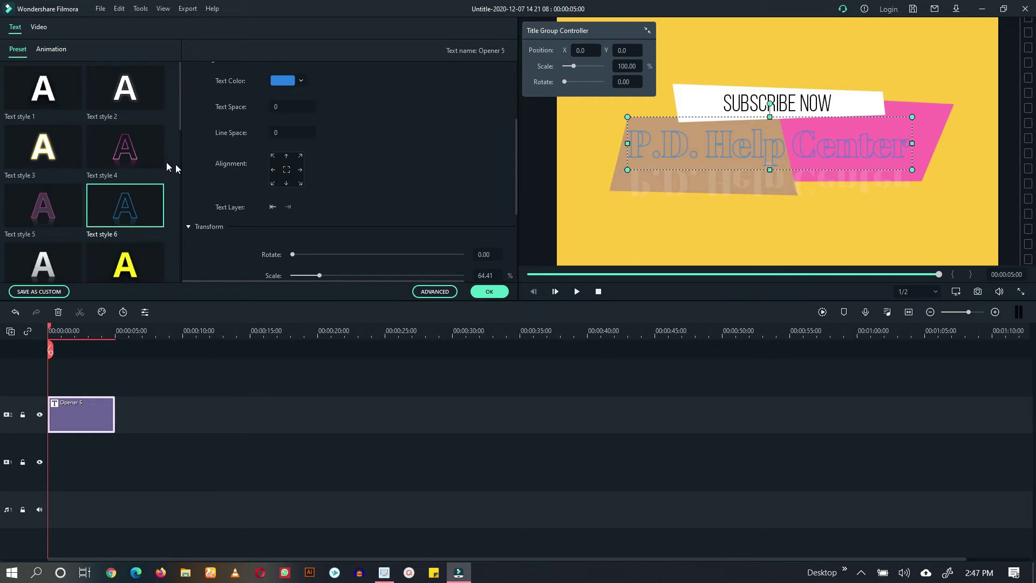
left_click(127, 150)
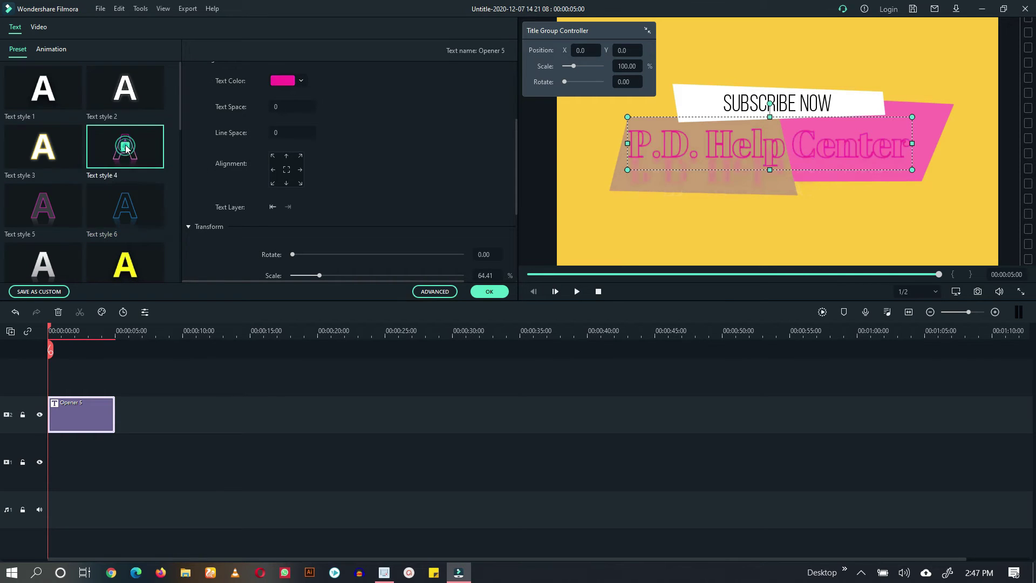
left_click(45, 145)
left_click(46, 90)
Try Text styles 21, 20 and 22 on the "P.D. Help Center" title, settling on Text style 17.
scroll(43, 162, "down", 8)
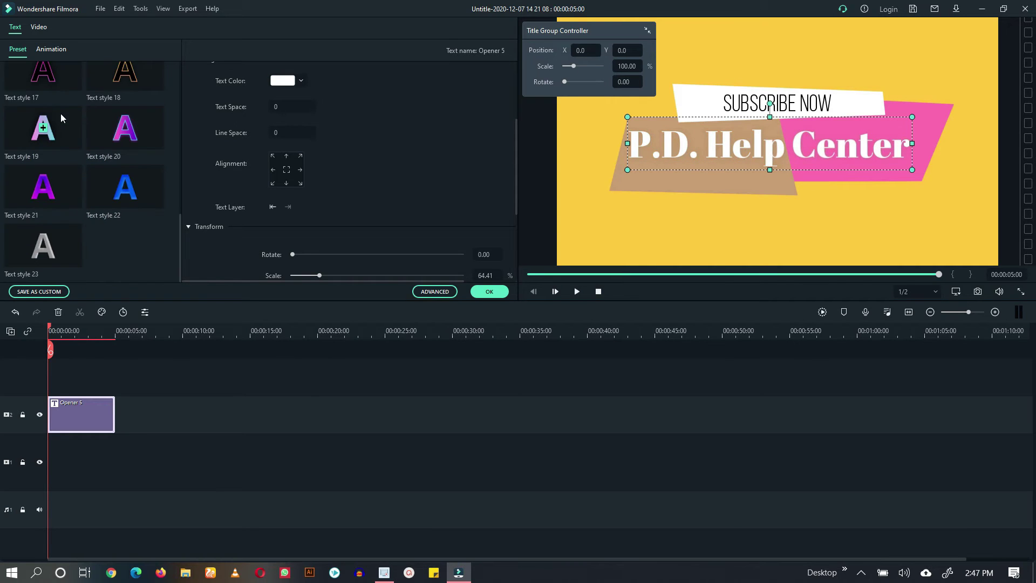
left_click(43, 192)
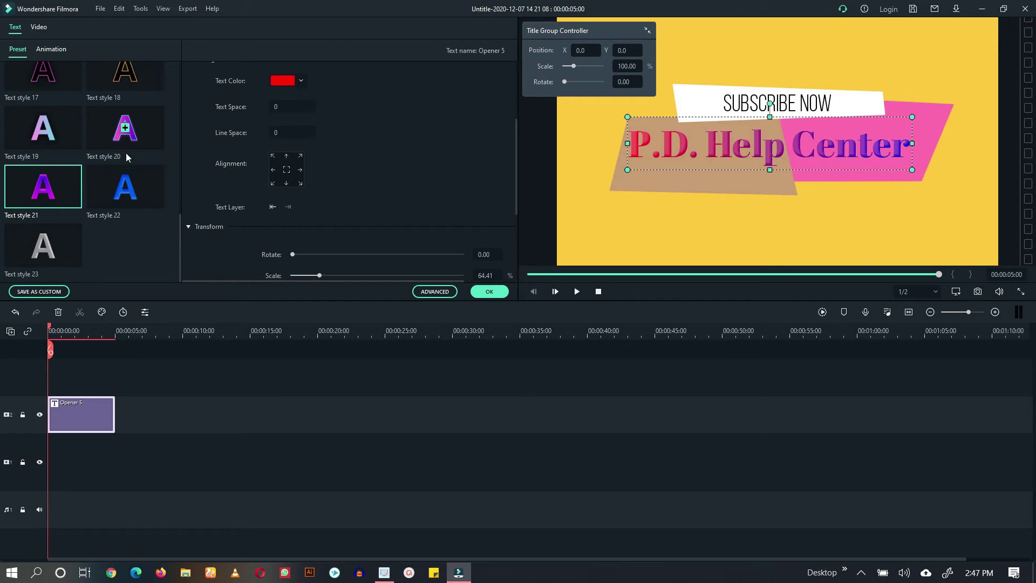
left_click(123, 134)
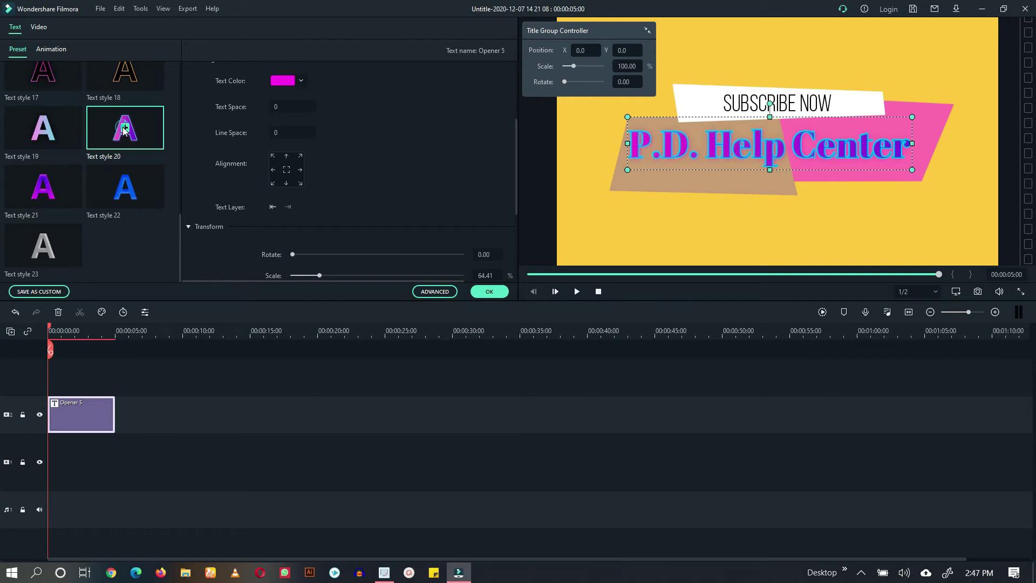
left_click(124, 189)
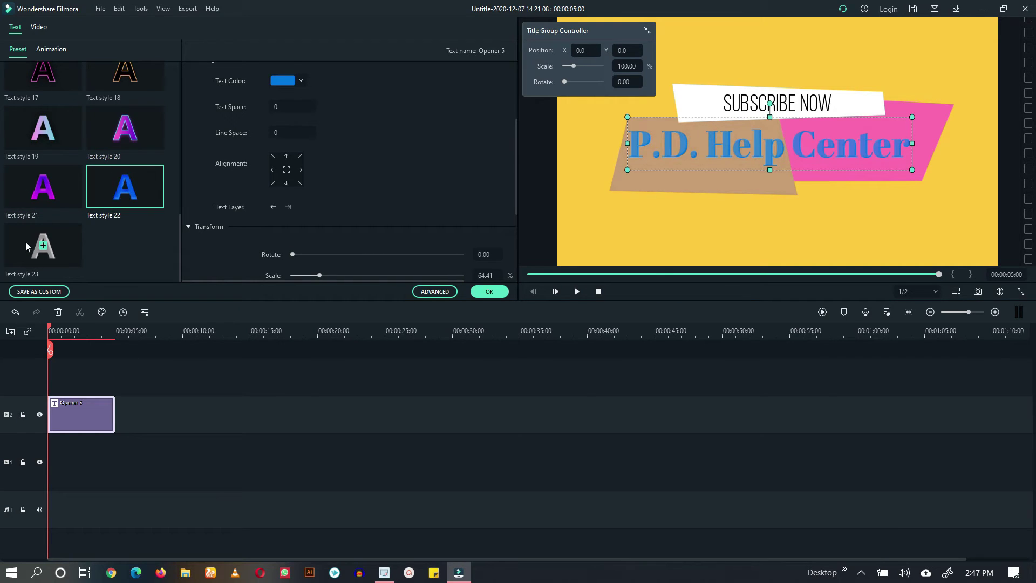
left_click(43, 70)
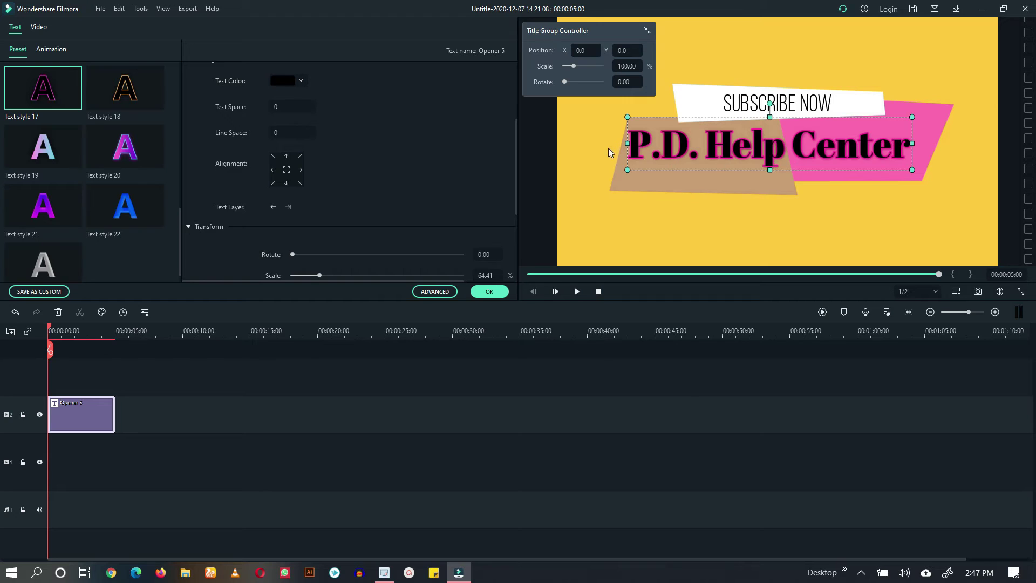
Try Text styles 18, 2, 3 and 23 and the yellow preset on the "Subscribe now" line, settling on Text style 21.
left_click(799, 104)
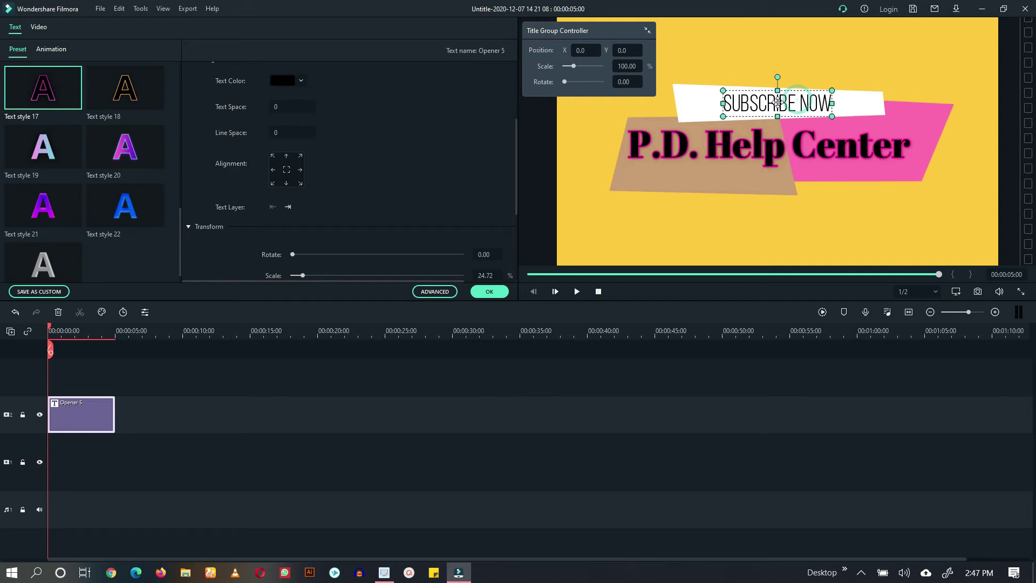
left_click(124, 88)
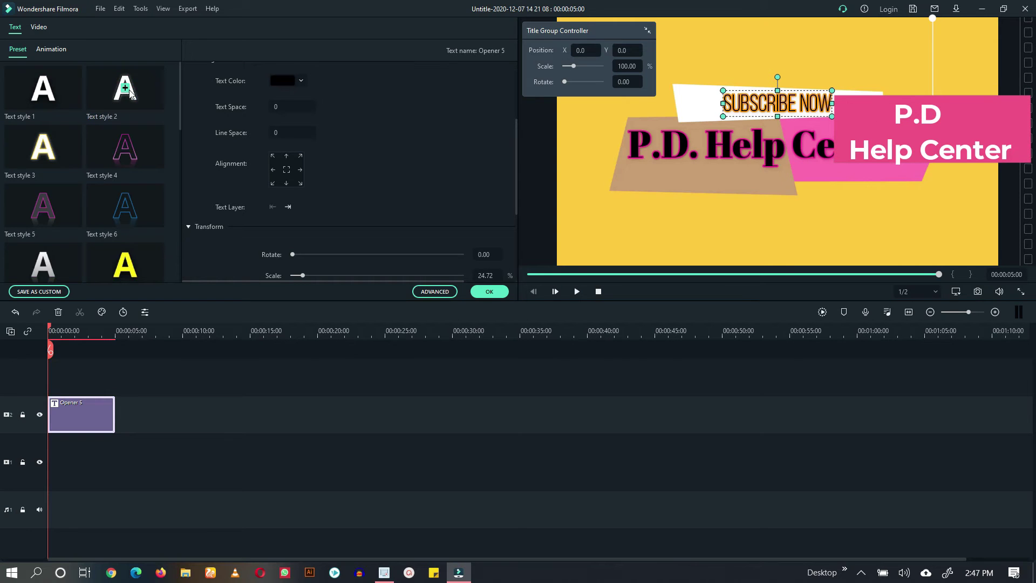
left_click(129, 90)
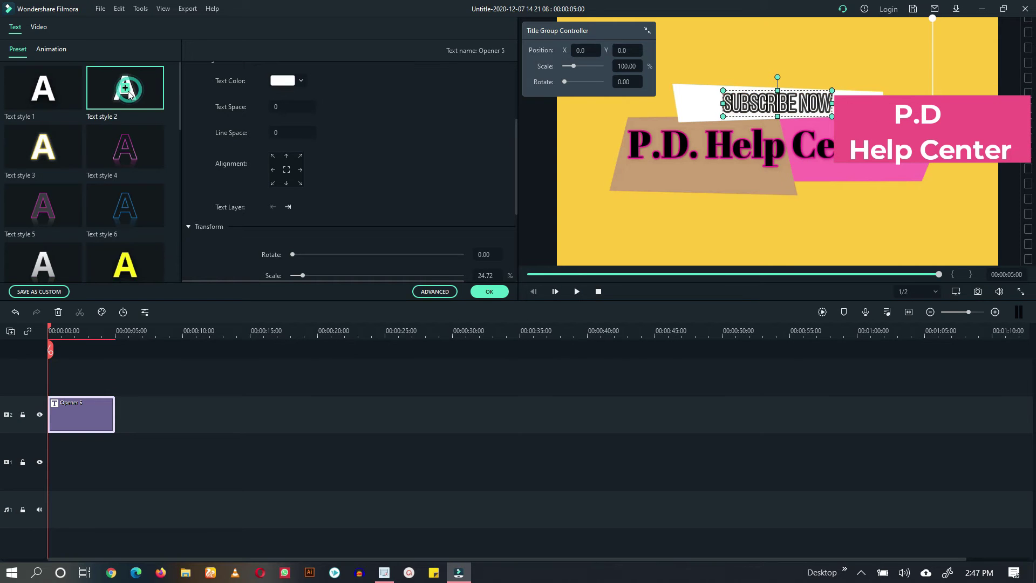
left_click(40, 143)
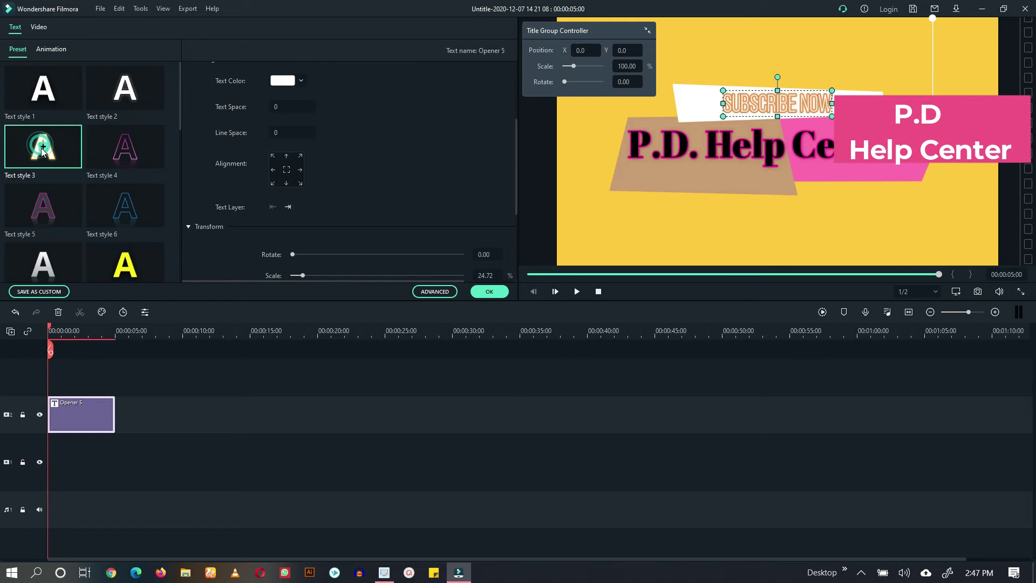
left_click(124, 265)
scroll(120, 236, "down", 8)
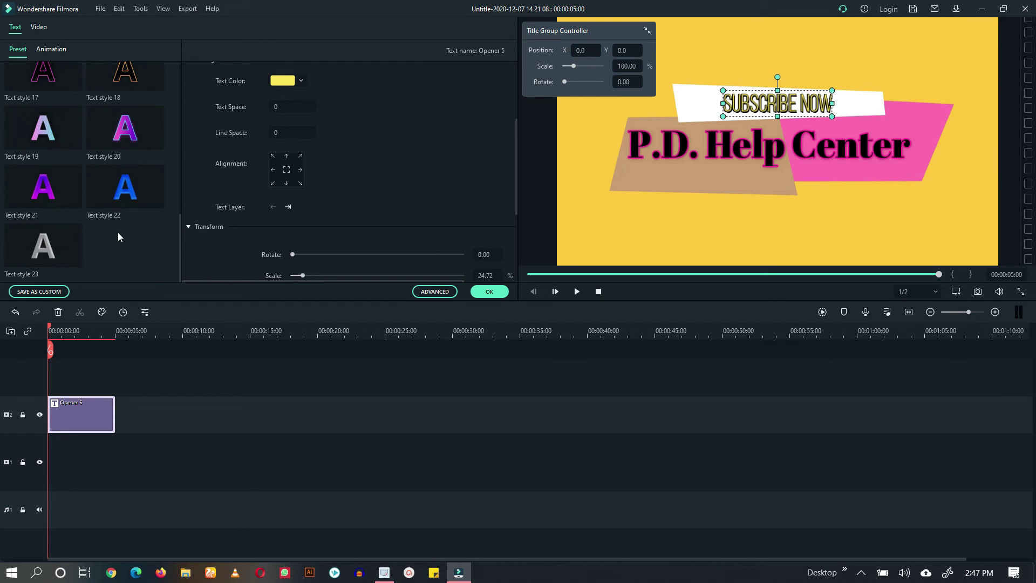
left_click(42, 247)
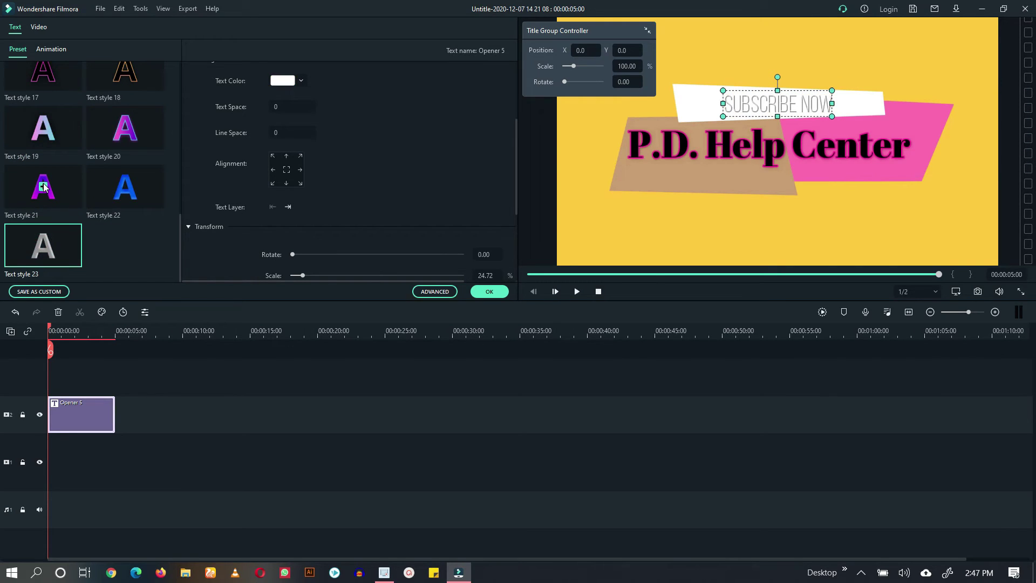
left_click(43, 186)
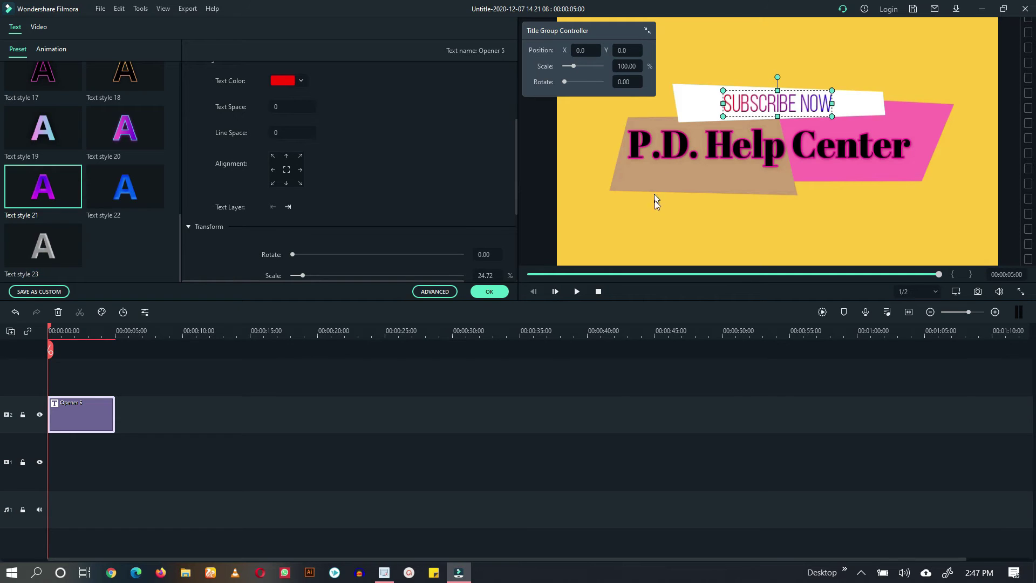
scroll(251, 183, "up", 3)
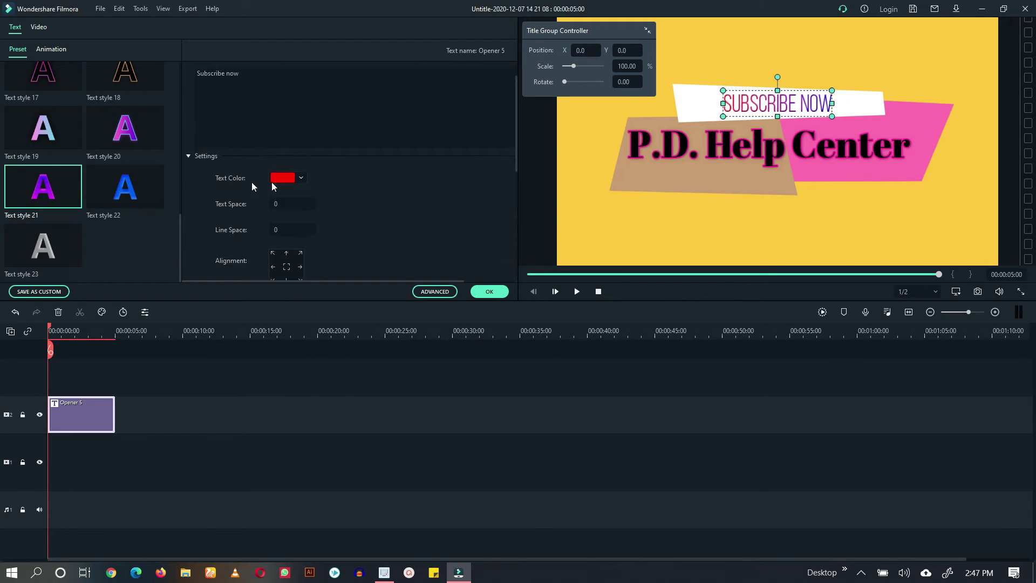
scroll(74, 164, "up", 8)
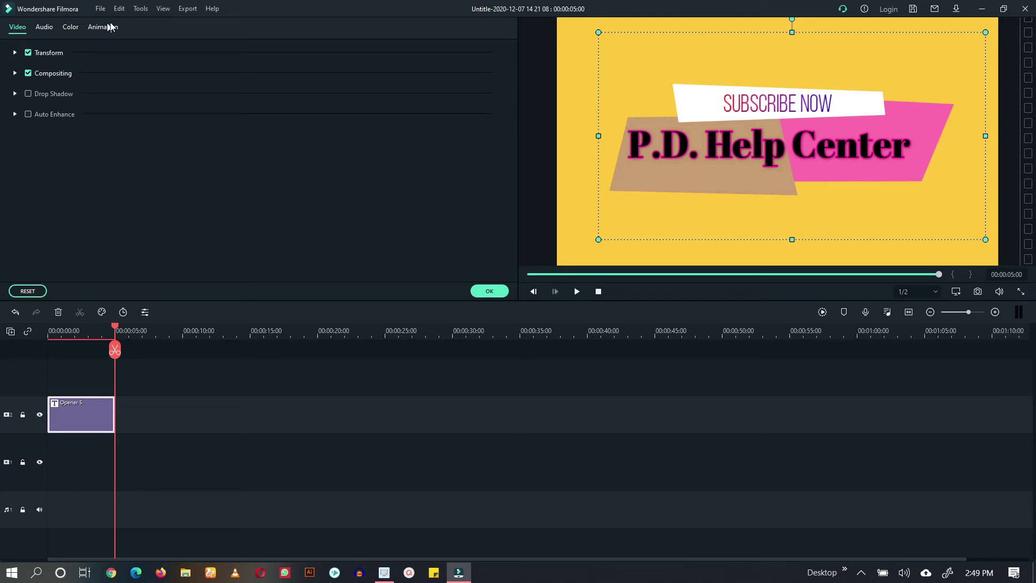
Reopen the Opener 5 title clip for editing and show the text animation presets for the main title.
double_click(83, 419)
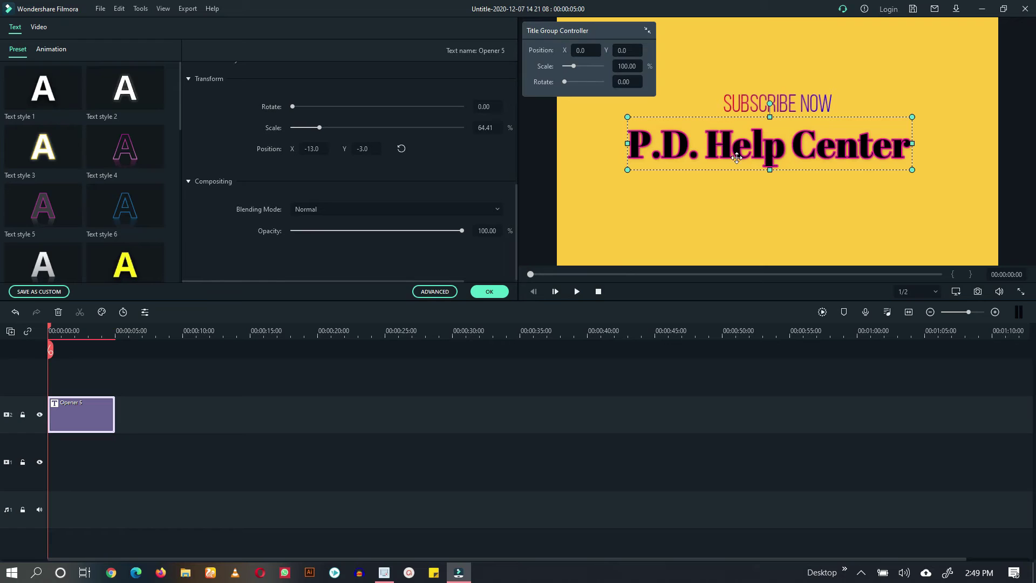
left_click(598, 291)
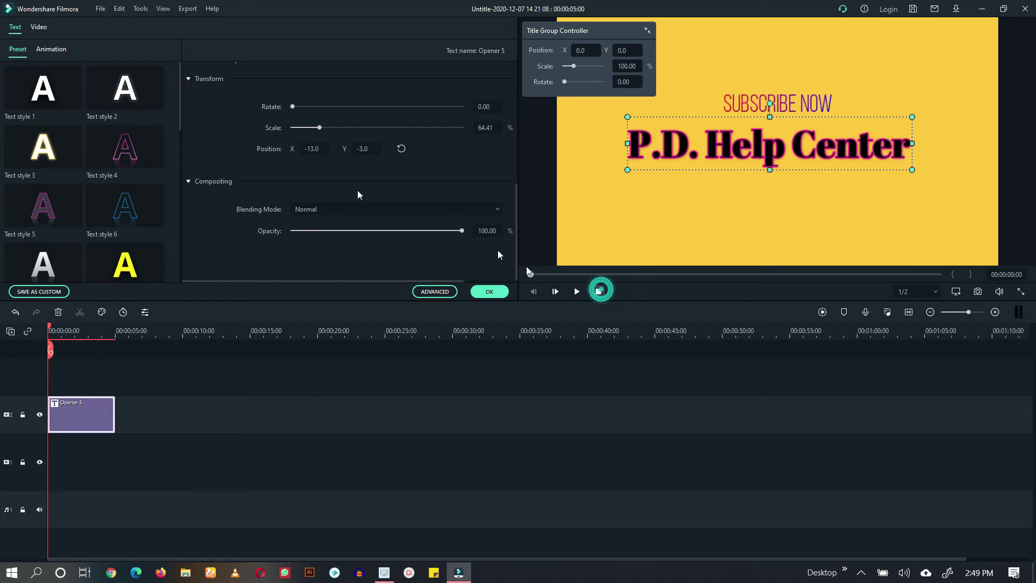
left_click(47, 49)
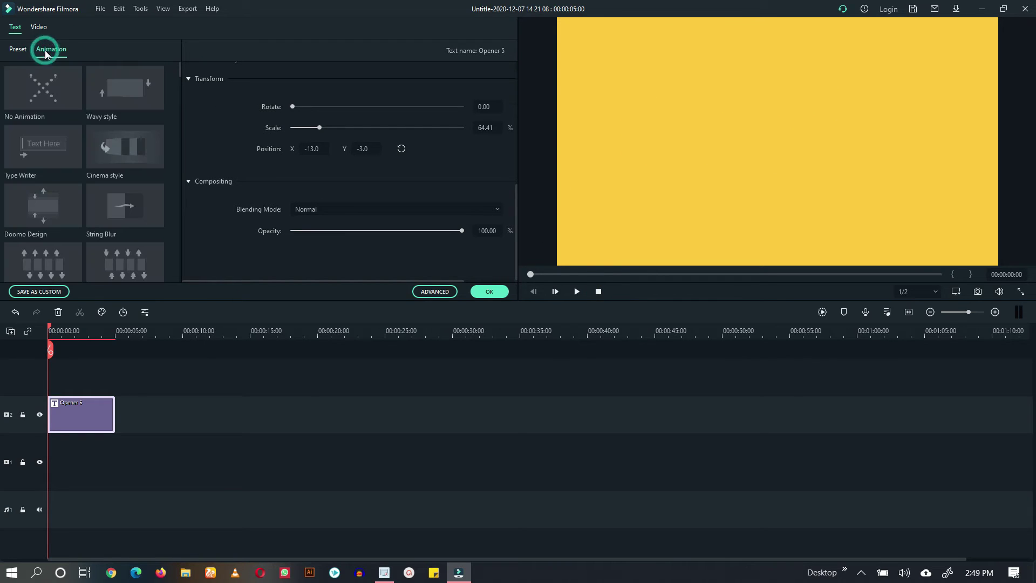
left_click(79, 420)
left_click(81, 424)
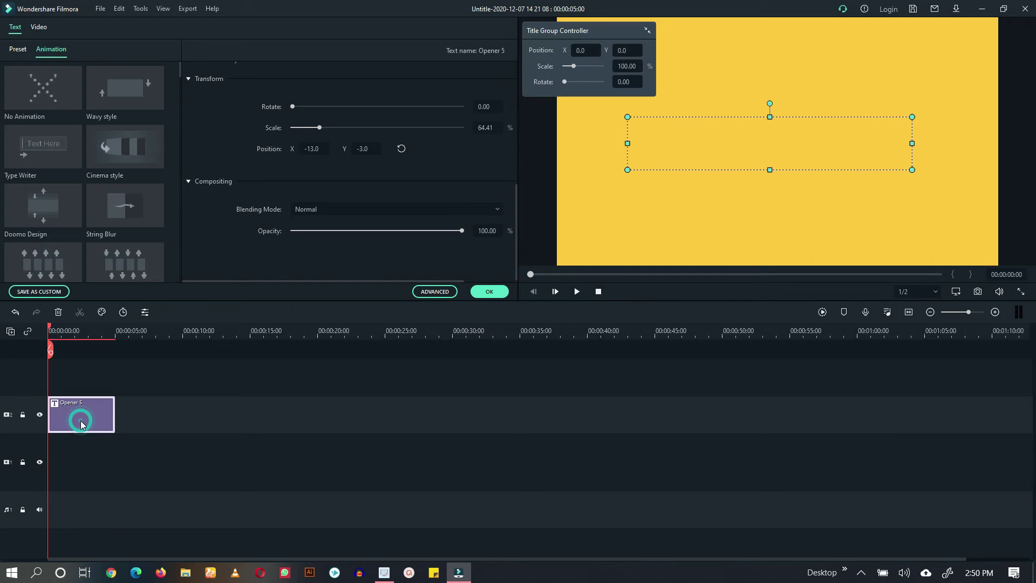
Play the customised title clip from start to end and return the playhead to the beginning.
left_click(577, 291)
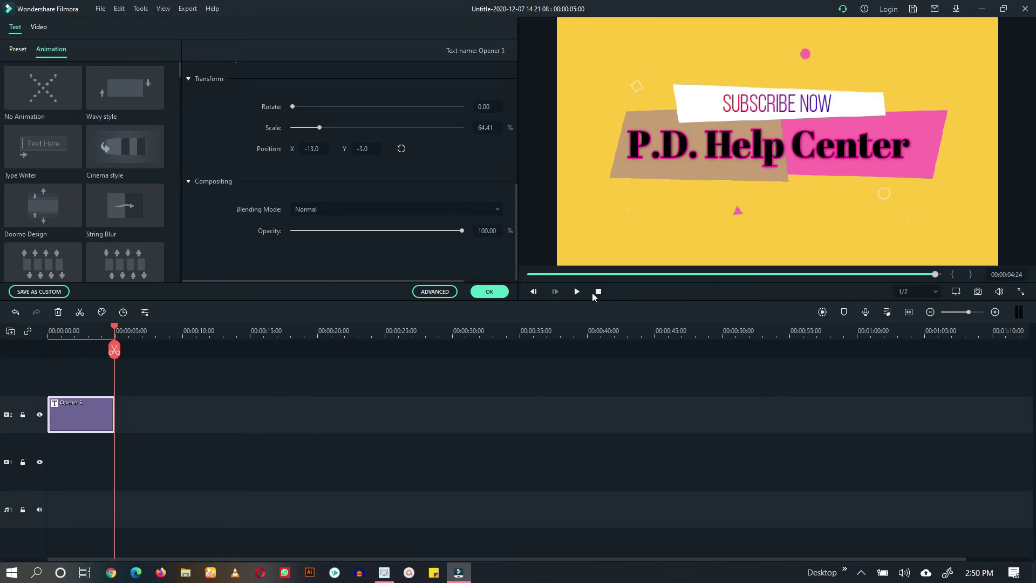
left_click(599, 292)
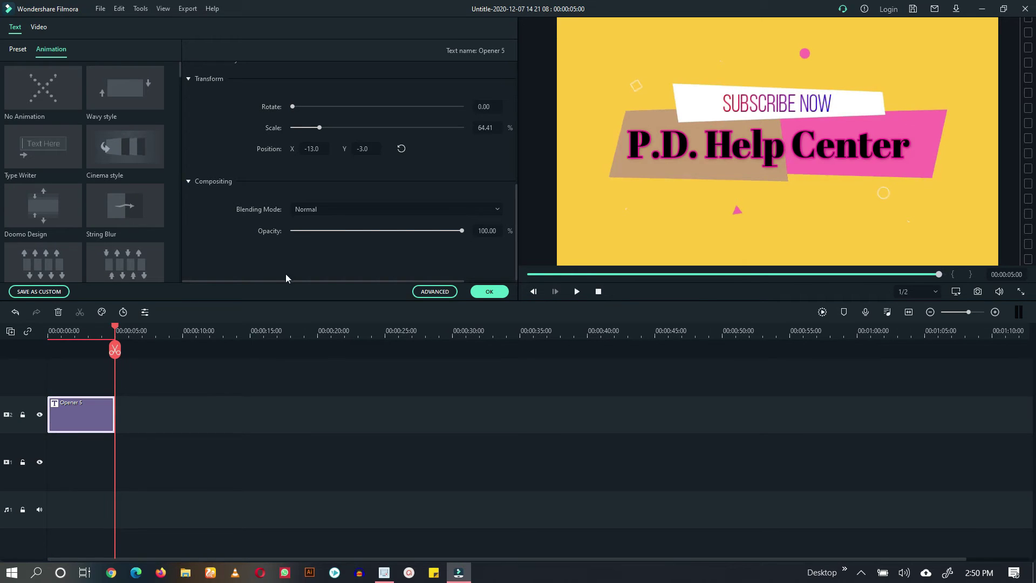
left_click(598, 292)
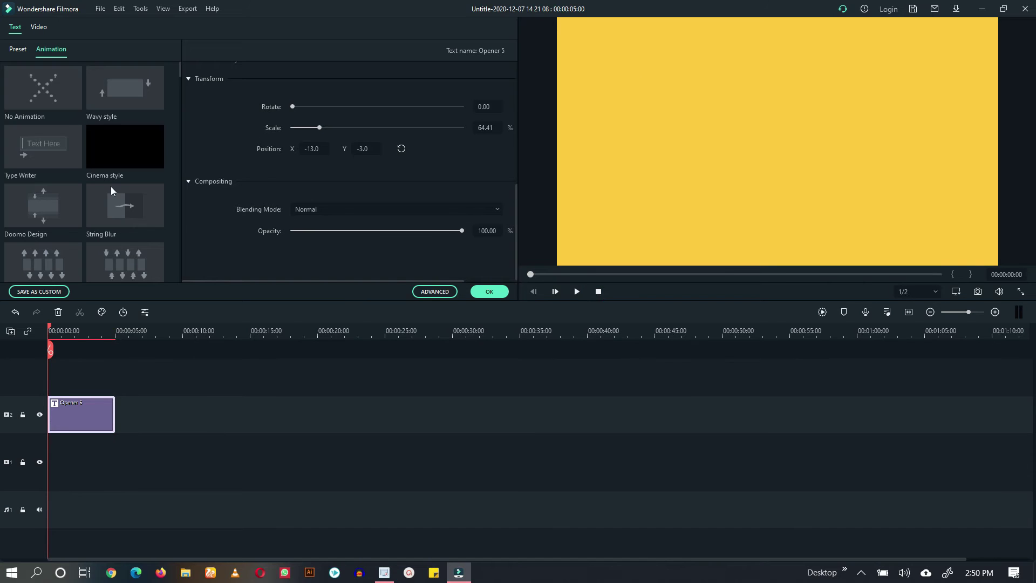
Try the No Animation, Wavy style, Type Writer and Down Insert presets on the "P.D. Help Center" title, with the playhead at 00:00:02:09.
left_click(34, 92)
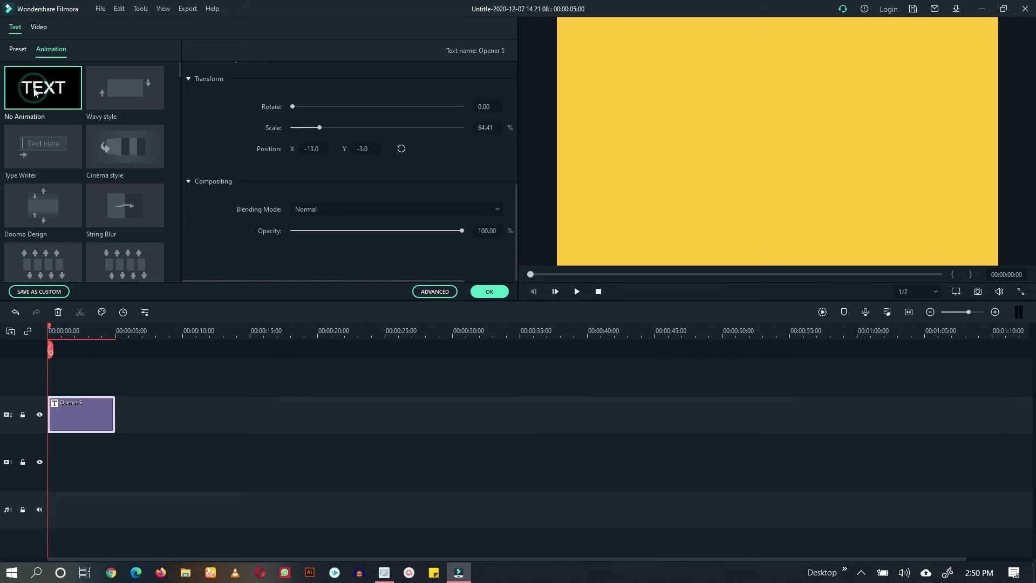
left_click(105, 93)
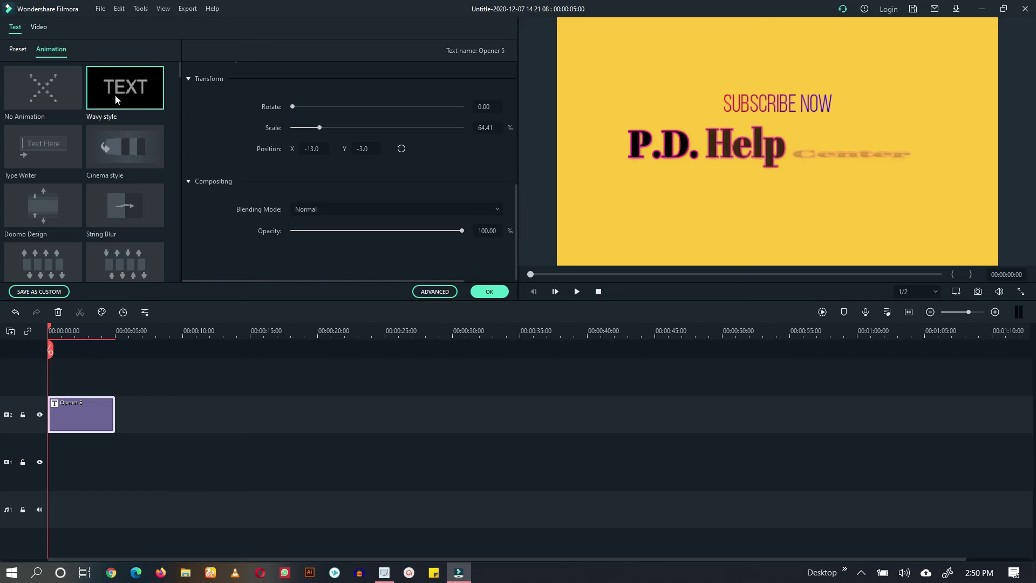
left_click(55, 154)
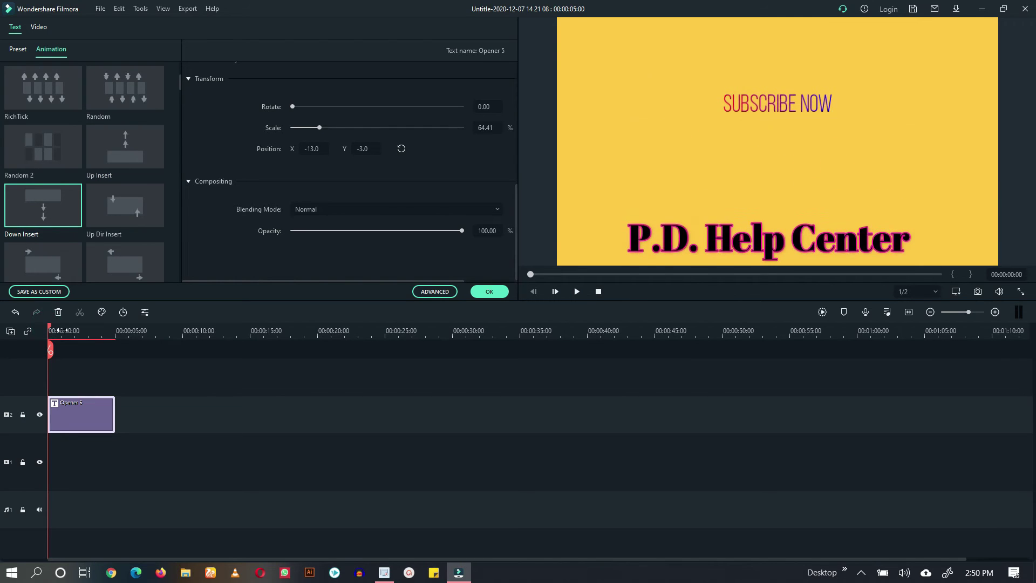
left_click(79, 335)
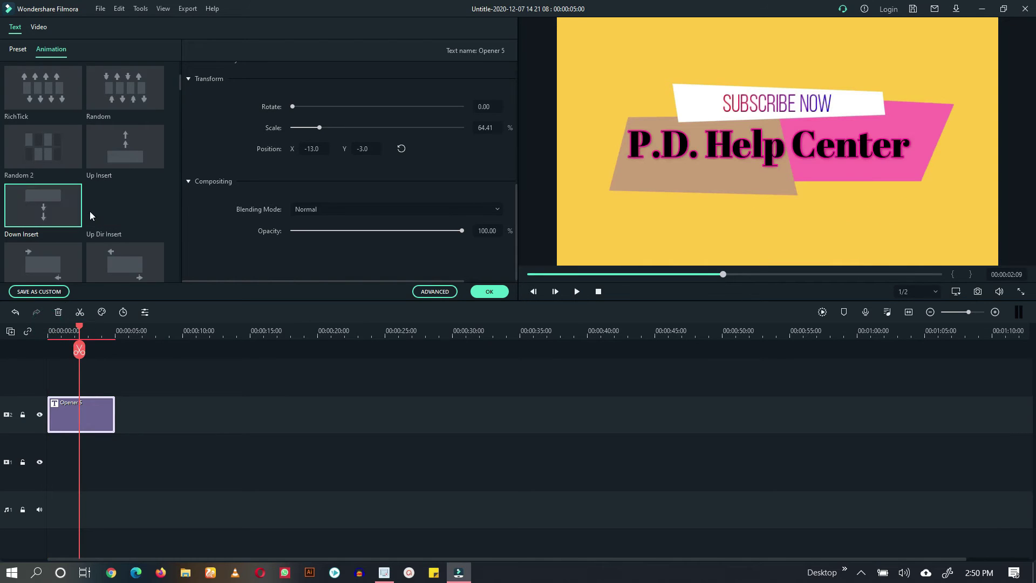
left_click(70, 206)
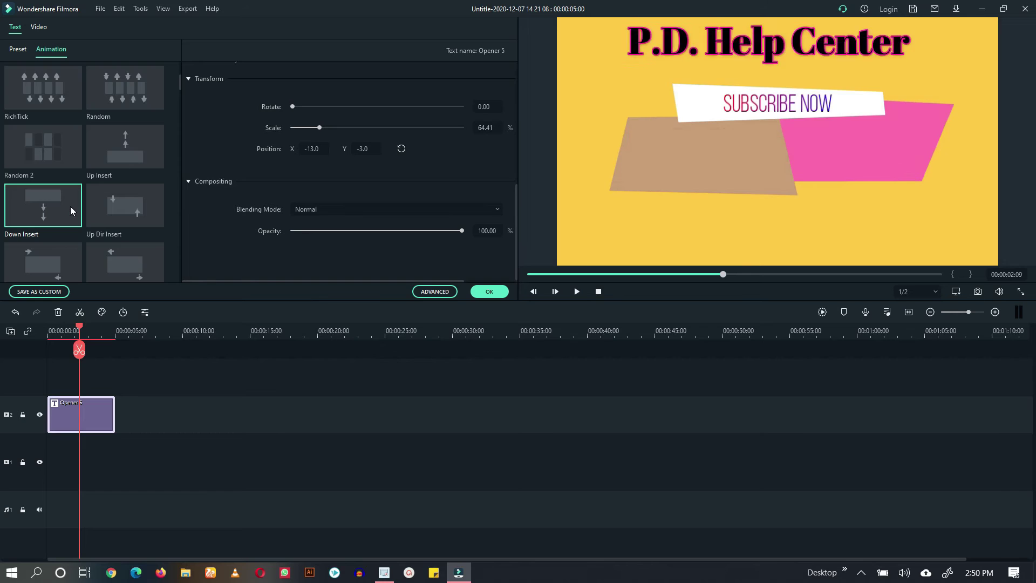
Try the Down Dir Insert, Down Roll and Left Roll animations on the "P.D. Help Center" title.
scroll(75, 204, "down", 3)
left_click(64, 154)
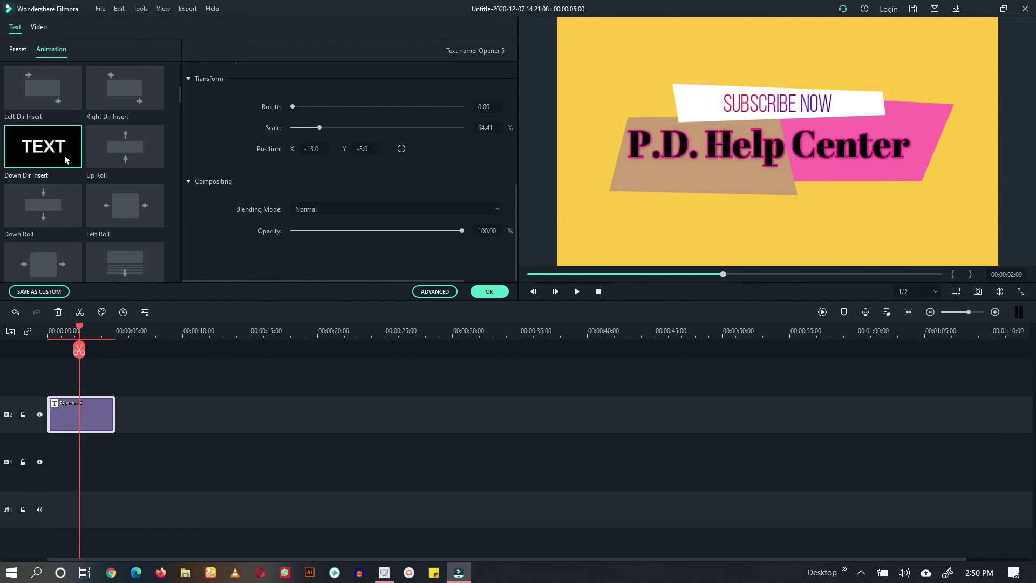
left_click(37, 203)
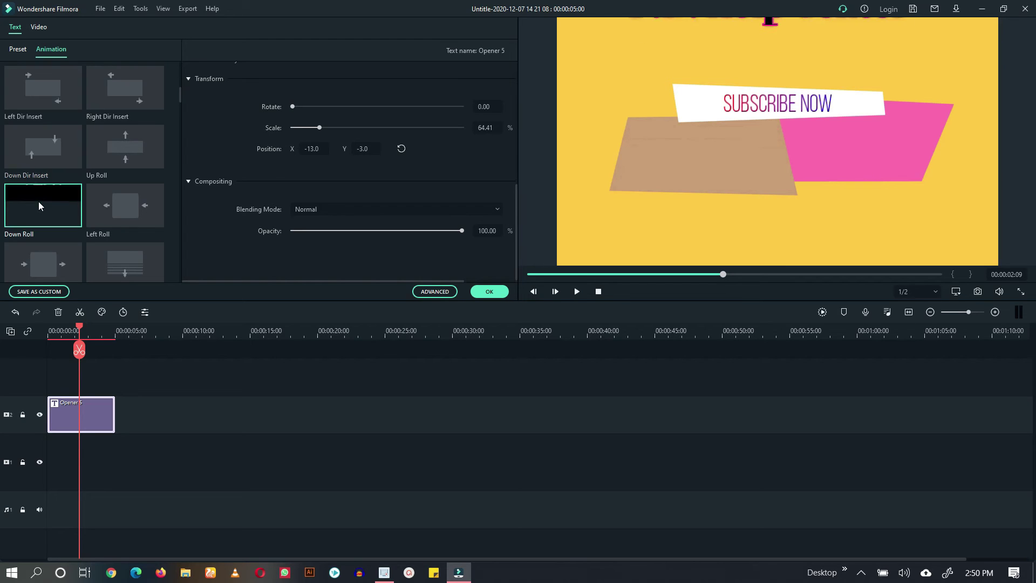
left_click(119, 209)
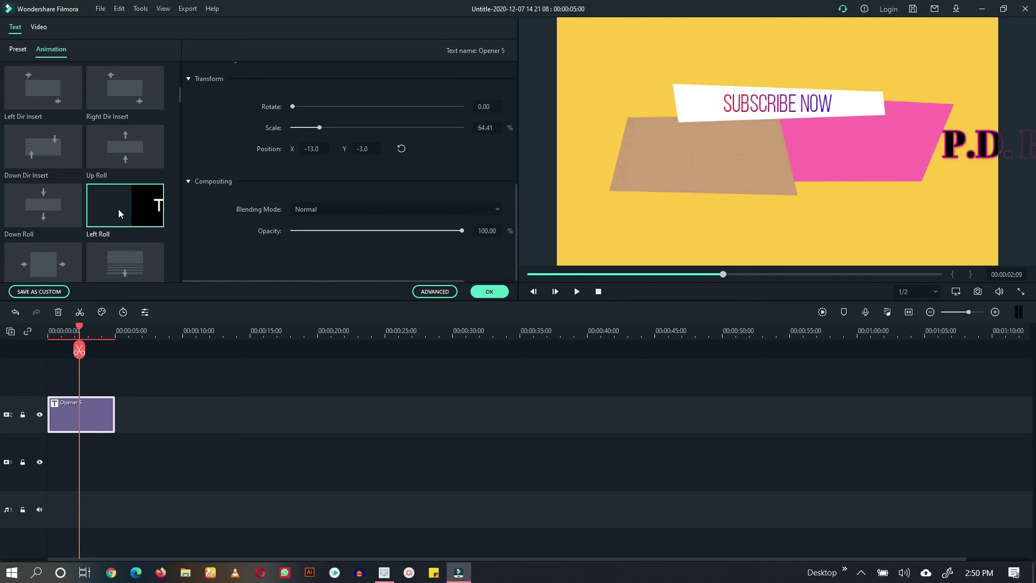
Try the Doorway, Roll clockwise, Round zoom out and LinearWipe animations on the "P.D. Help Center" title.
scroll(108, 186, "down", 5)
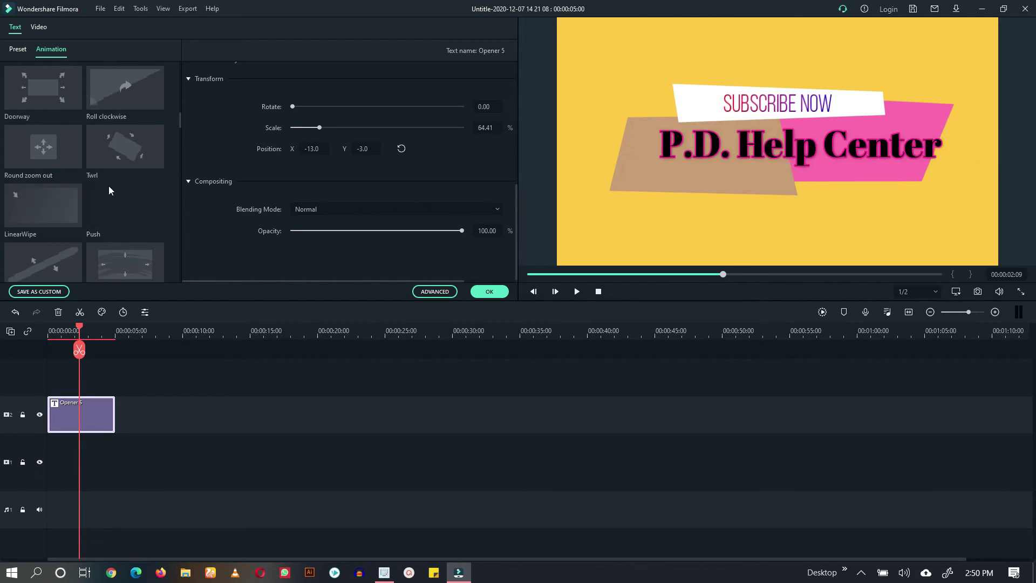
left_click(63, 91)
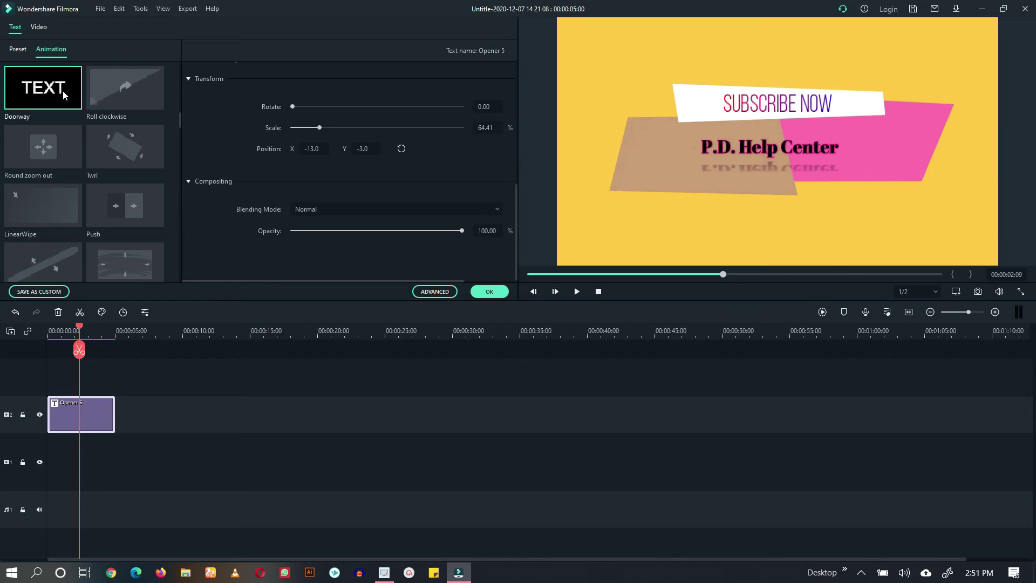
left_click(126, 101)
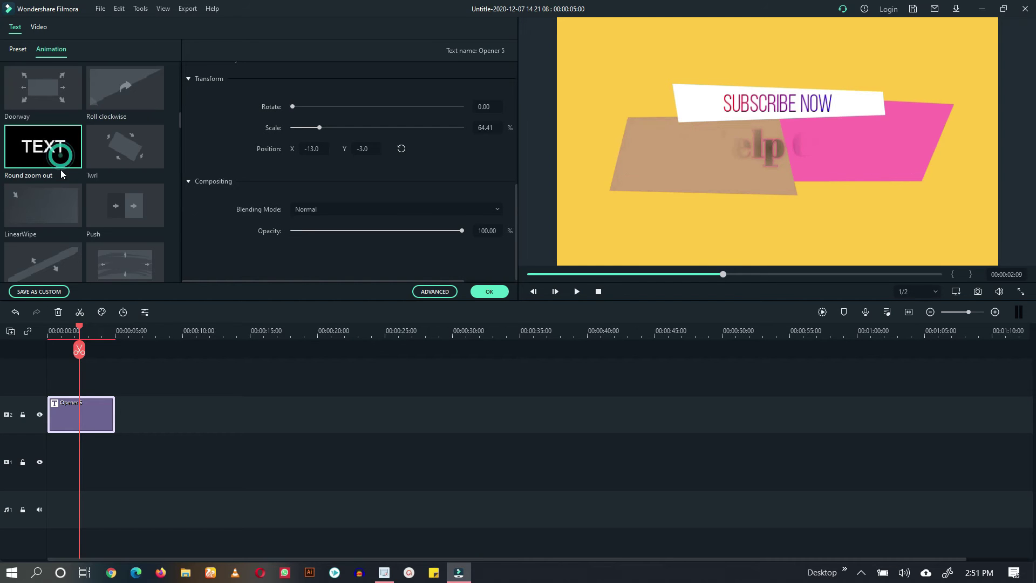
left_click(61, 168)
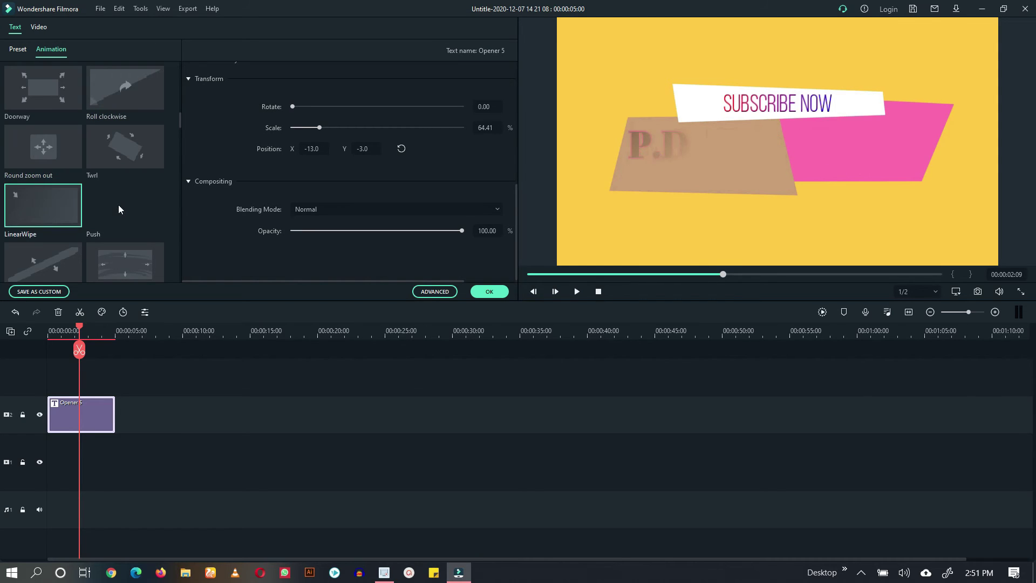
Apply the Down Up 1 animation to both the "P.D. Help Center" title and the "Subscribe now" line, and return the playhead to the start.
scroll(118, 205, "down", 3)
scroll(119, 205, "down", 3)
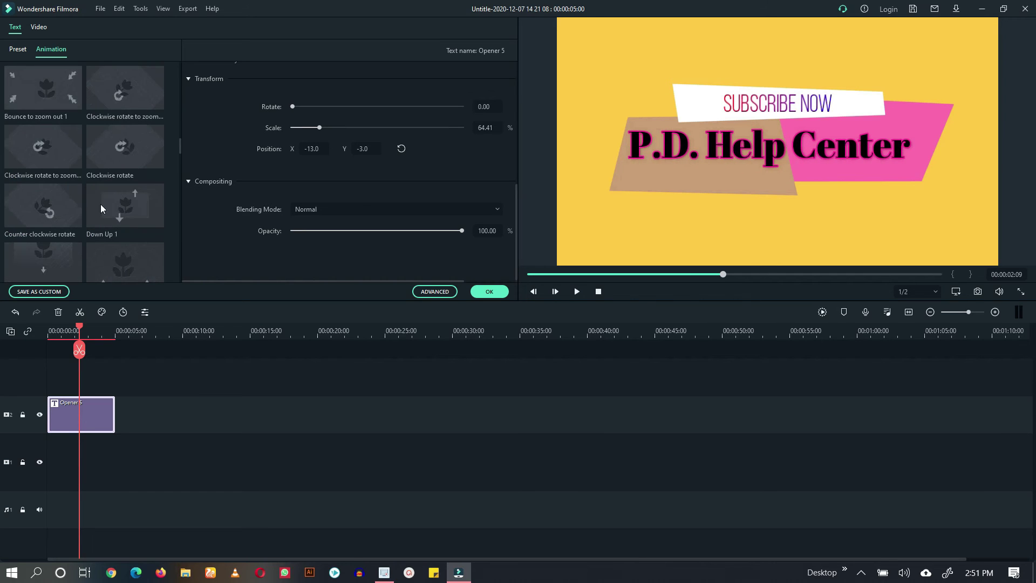
left_click(129, 206)
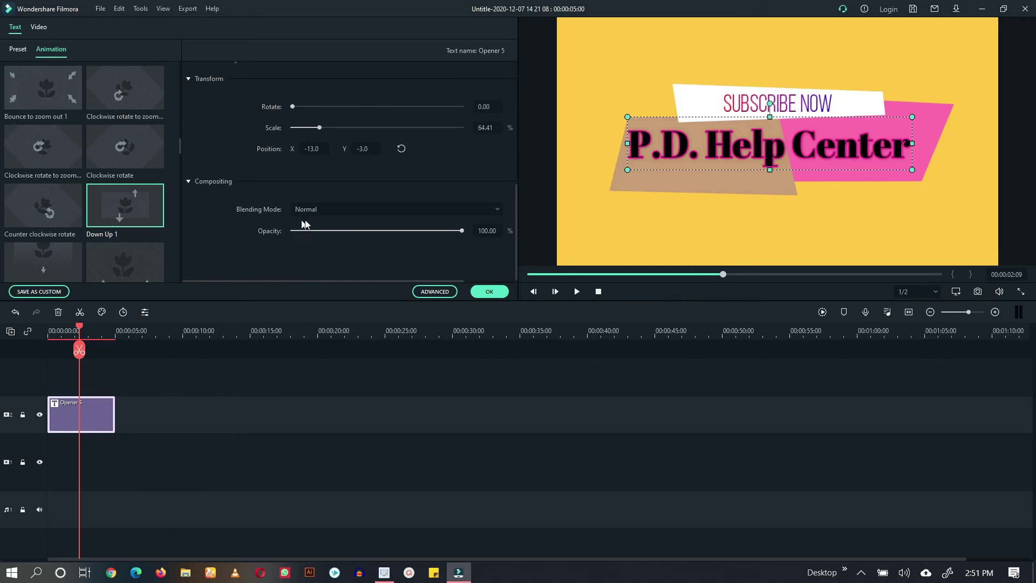
left_click(781, 105)
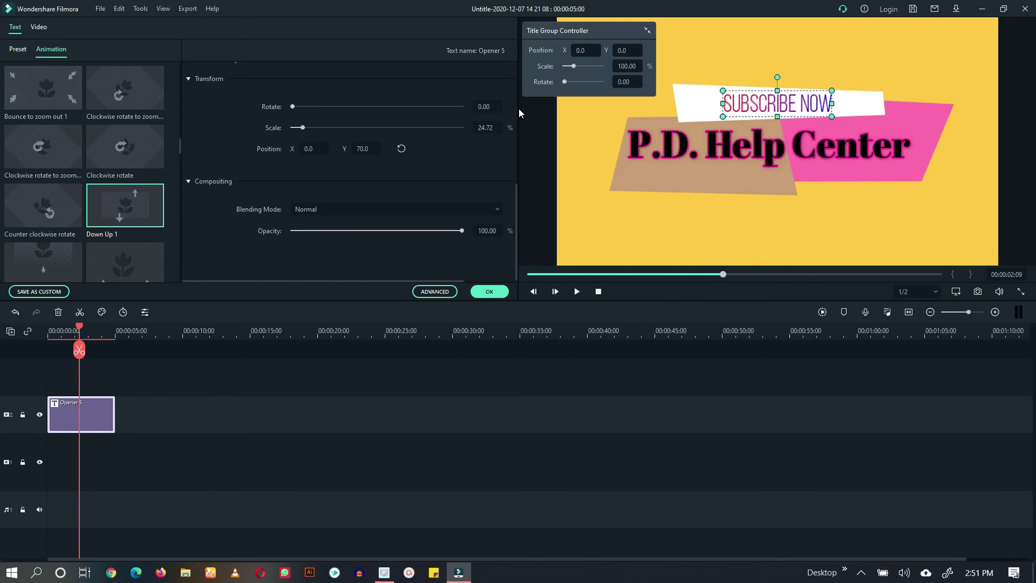
double_click(120, 205)
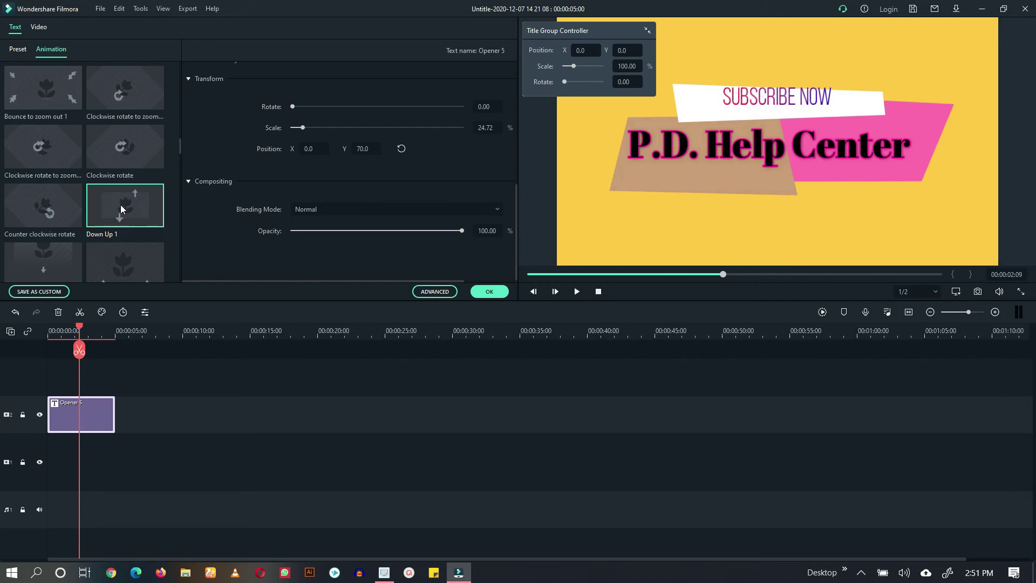
left_click(597, 292)
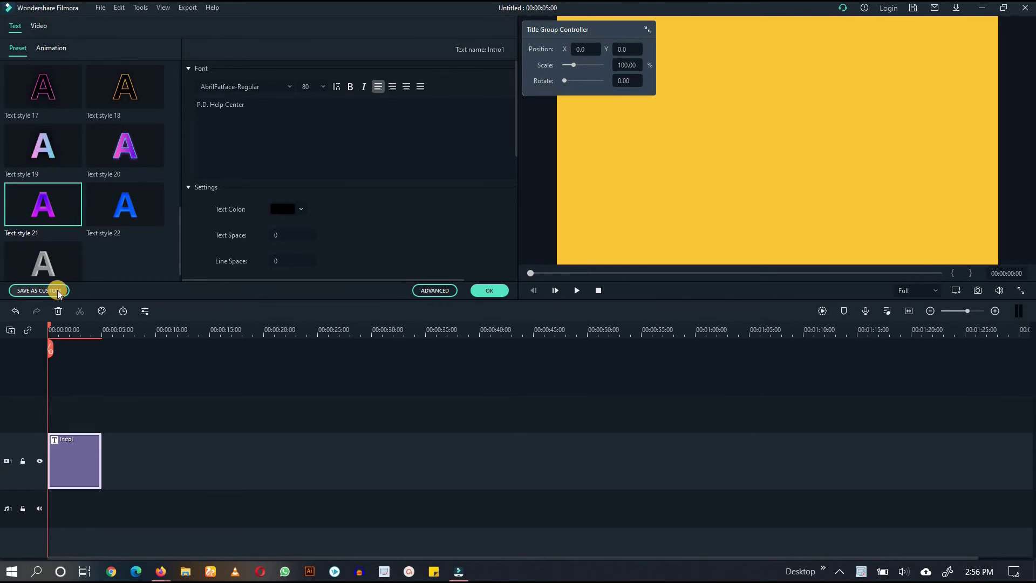
Save the customised title as a custom text preset named "intro pd 1" and finish editing the clip.
left_click(58, 292)
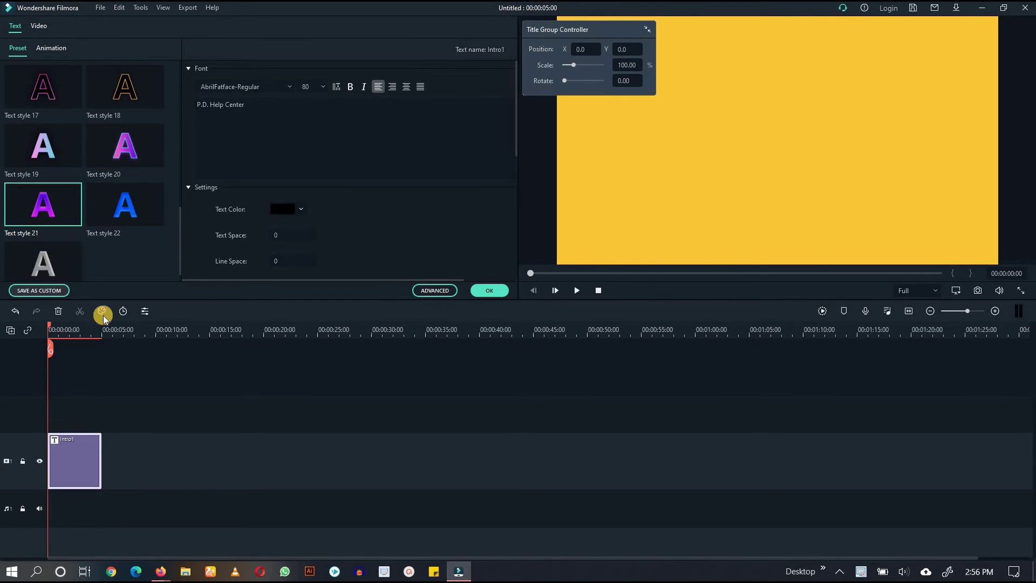
triple_click(410, 256)
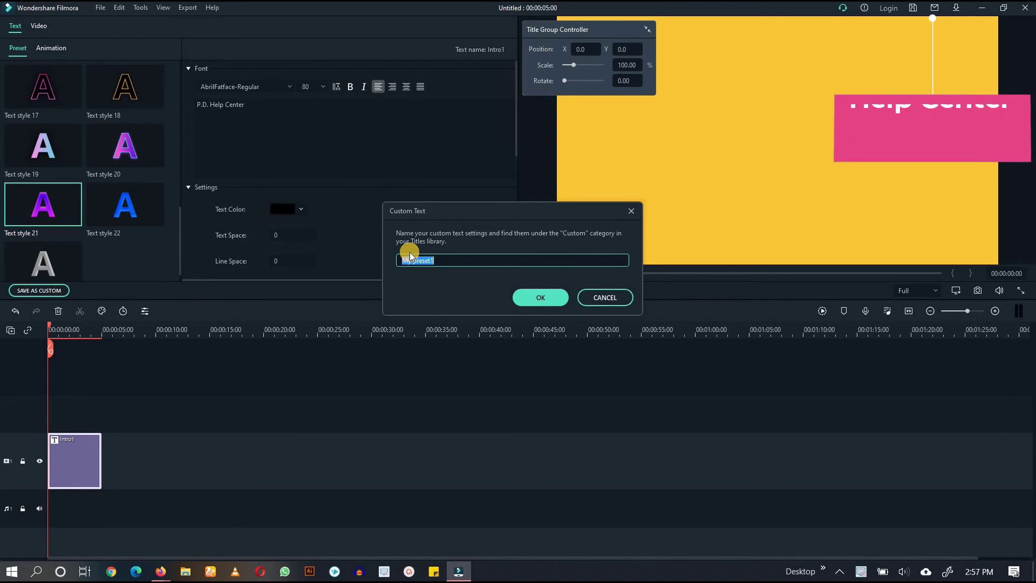
key("BackSpace")
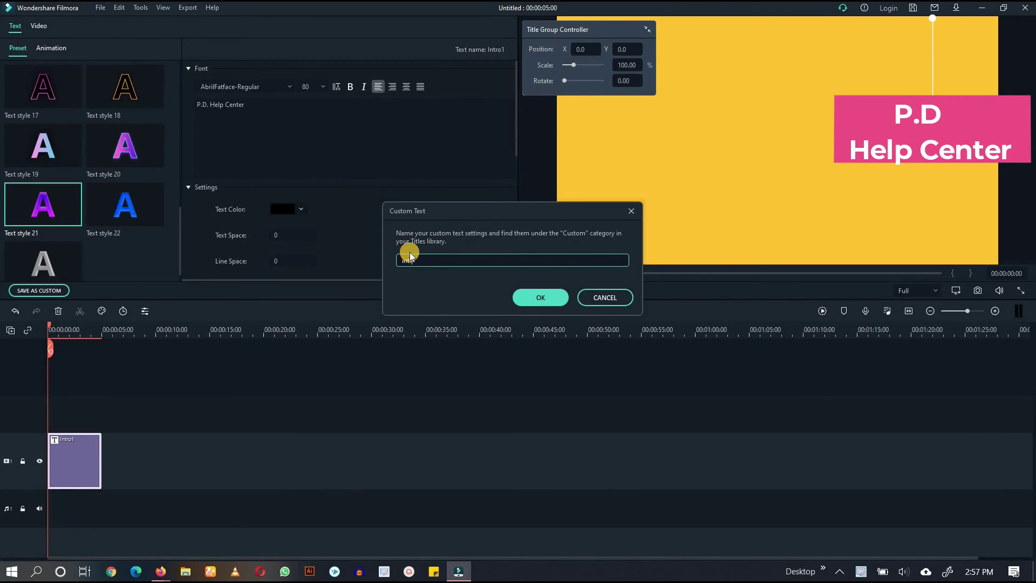
type("intro pd 1")
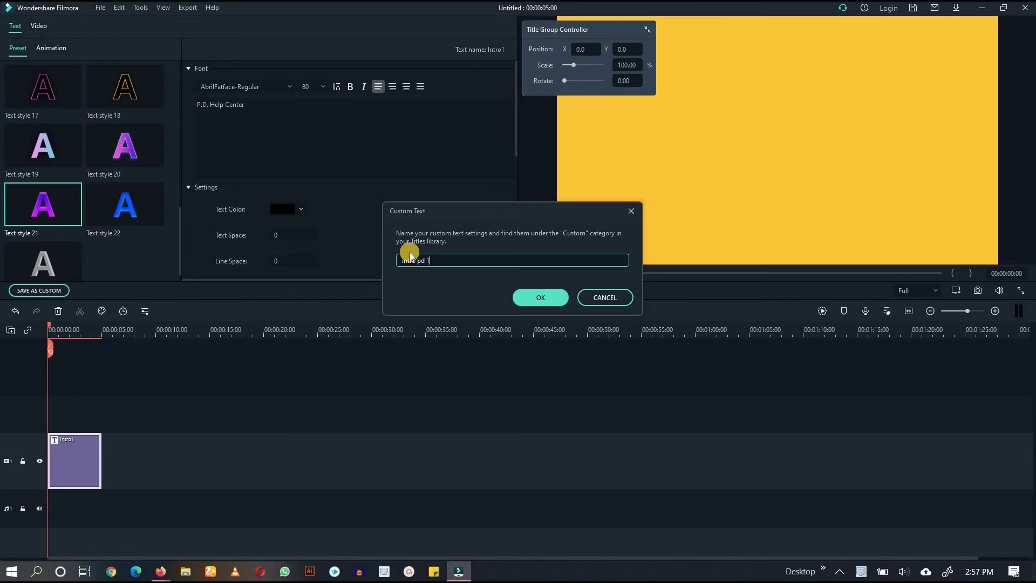
left_click(537, 299)
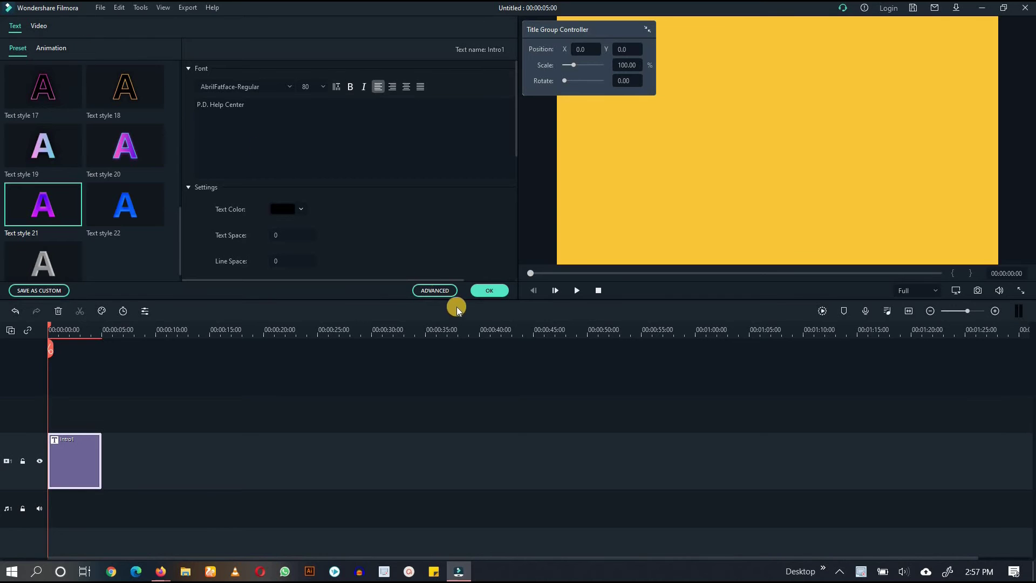
left_click(487, 292)
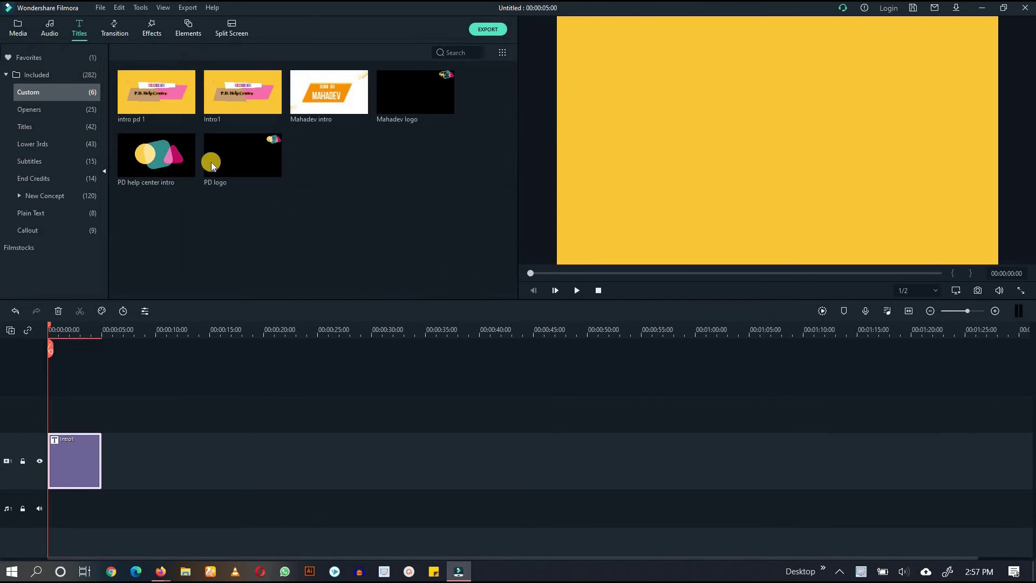
Delete the Intro1 title clip from the timeline.
left_click(74, 468)
right_click(66, 445)
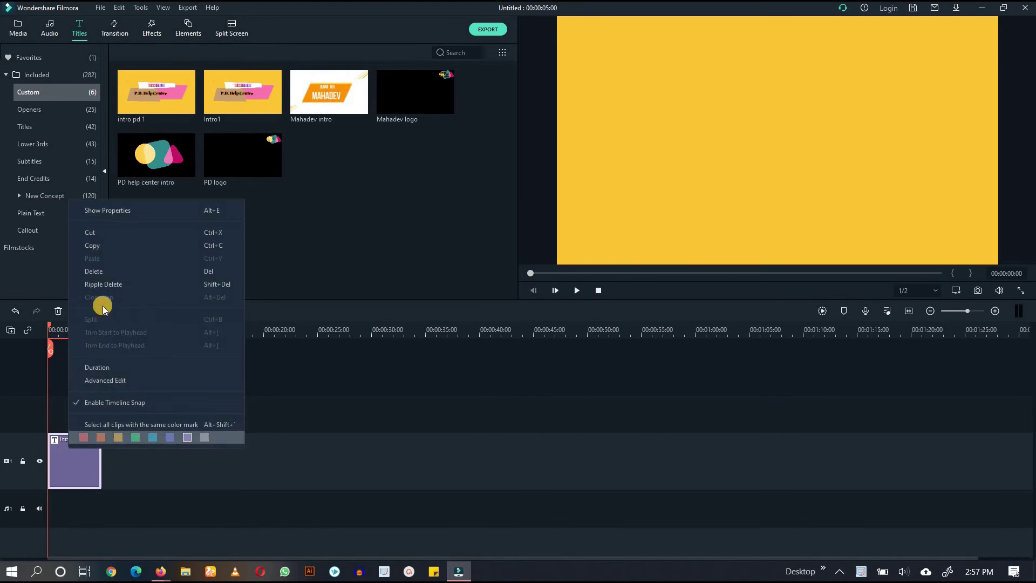
left_click(118, 270)
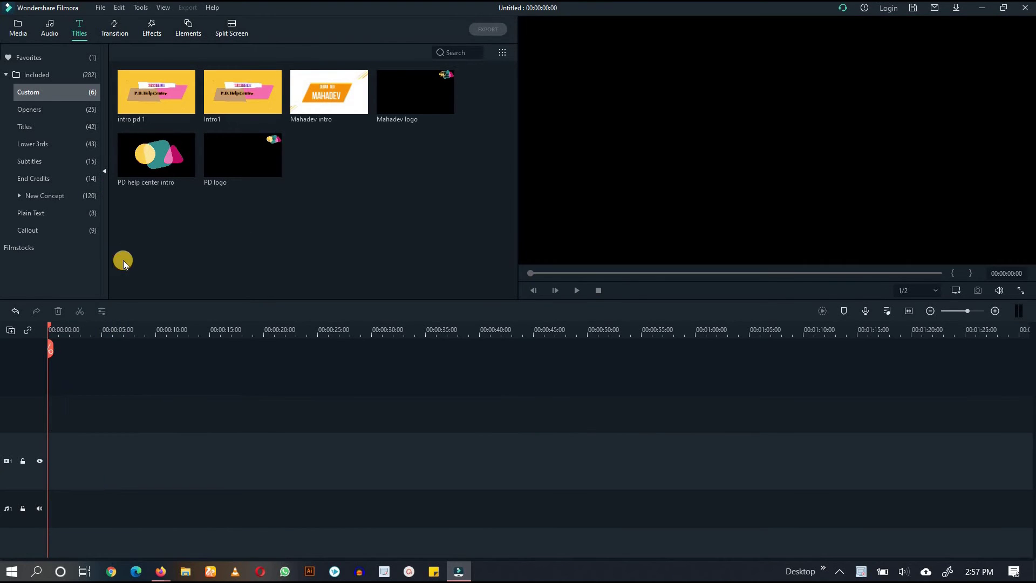
Add the saved "intro pd 1" preset from the Custom titles to the start of the empty timeline.
left_click(34, 30)
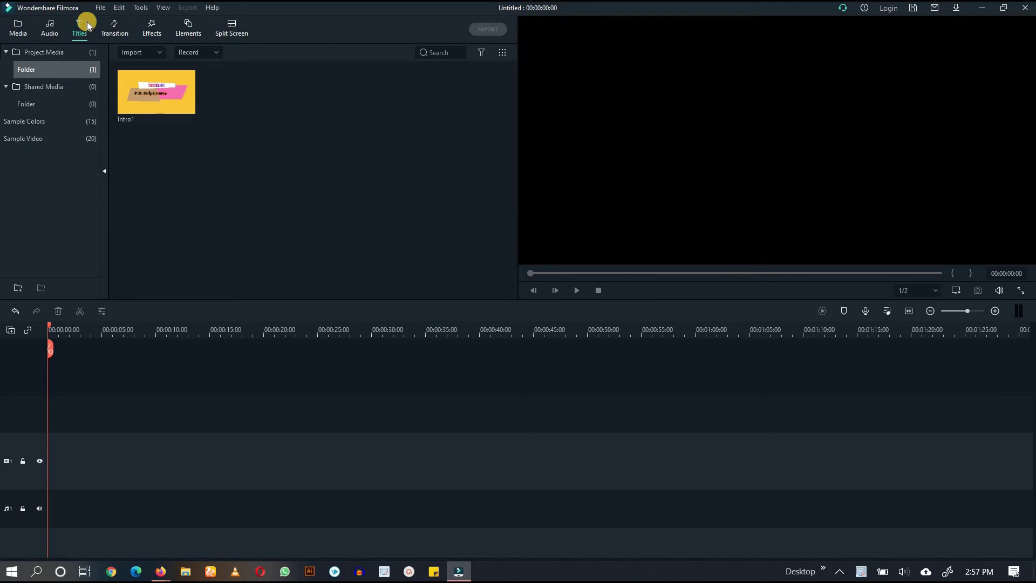
left_click(87, 24)
left_click(28, 95)
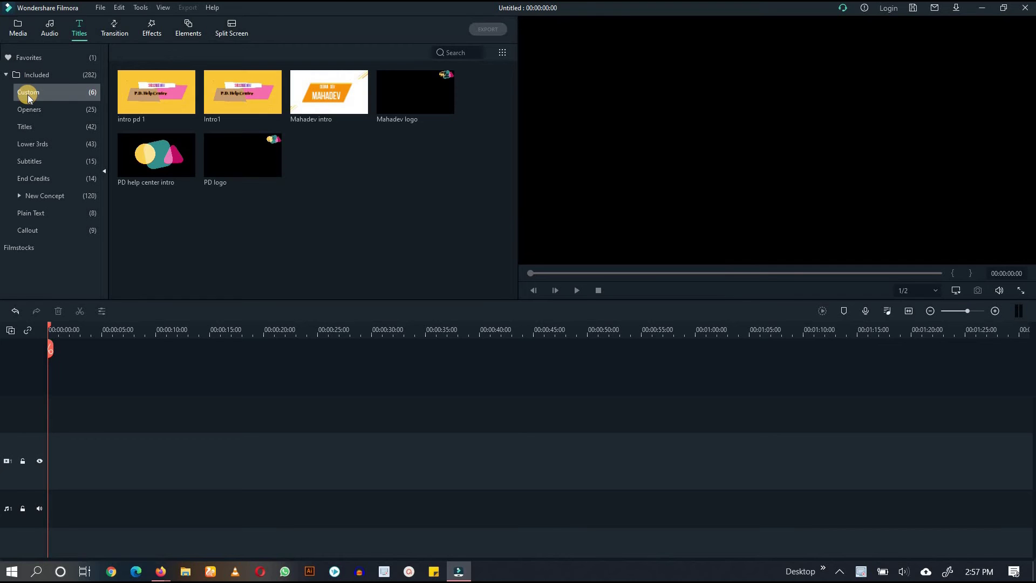
left_click(187, 103)
left_click(159, 91)
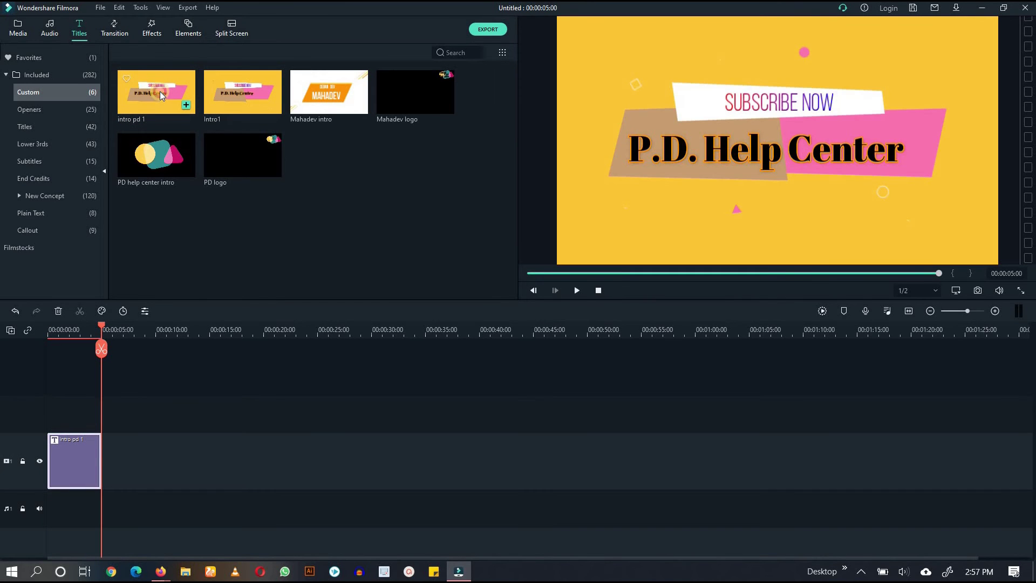
Place a second copy of "intro pd 1" directly after the first clip and play the timeline.
left_click(88, 371)
left_click_drag(170, 100, 105, 447)
left_click(578, 291)
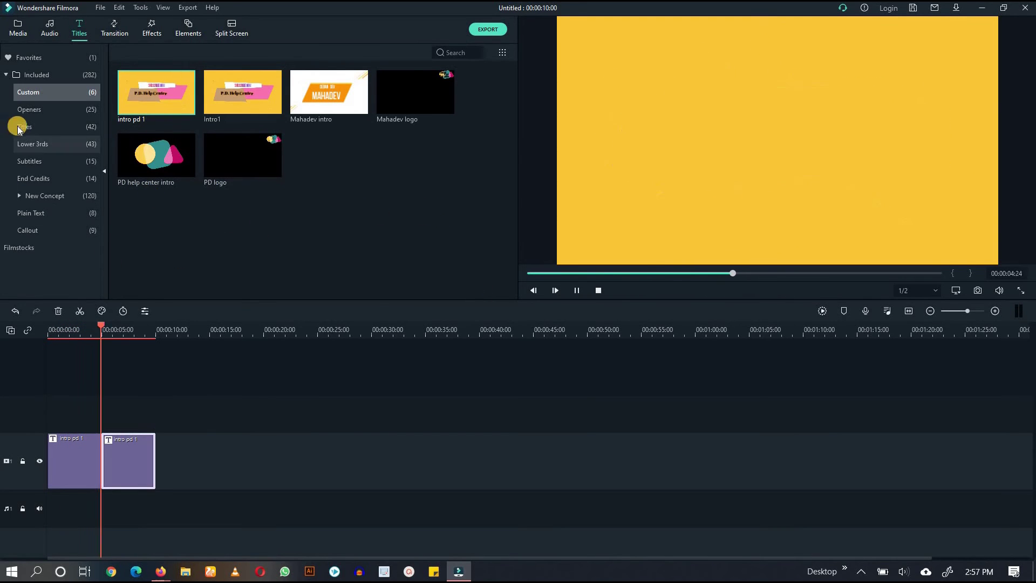
left_click(19, 27)
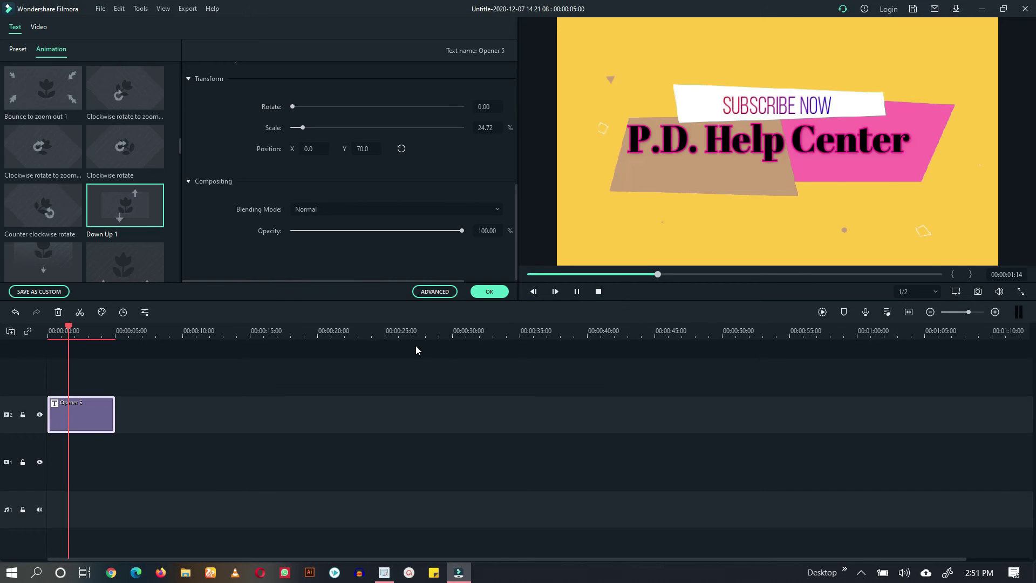
Play the animated Opener 5 title clip and finish editing it.
left_click(575, 292)
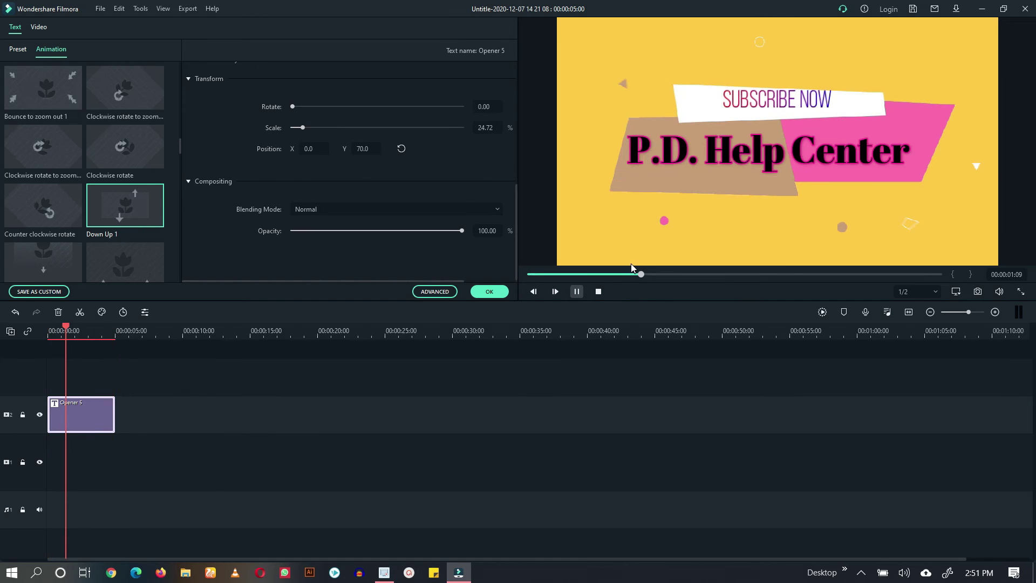
left_click(495, 292)
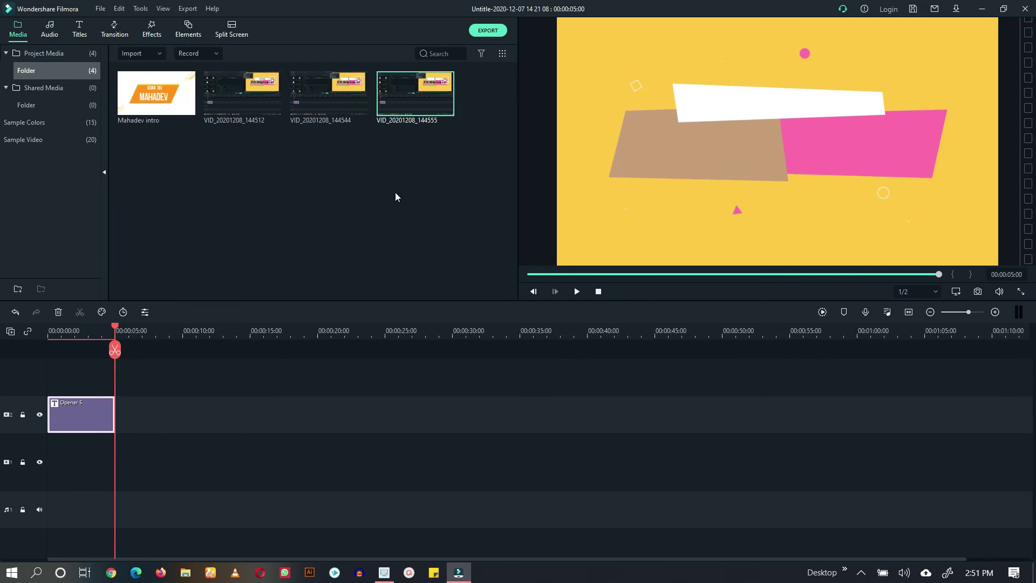
Return the playhead to the start and look through the included audio library, including the Folk, Tender & Sentimental, Young & Bright and Rock categories.
left_click(55, 32)
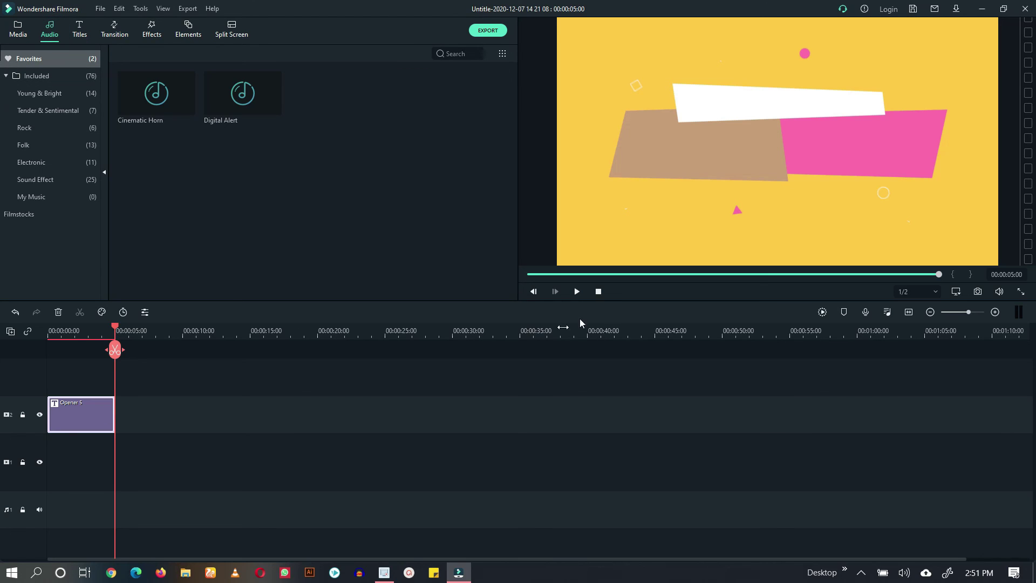
left_click(597, 291)
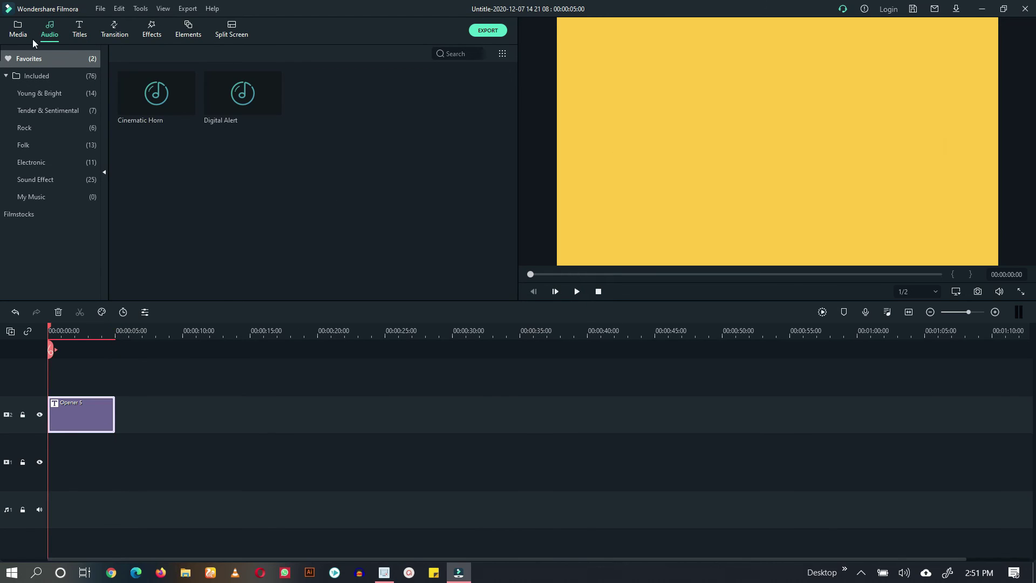
left_click(44, 72)
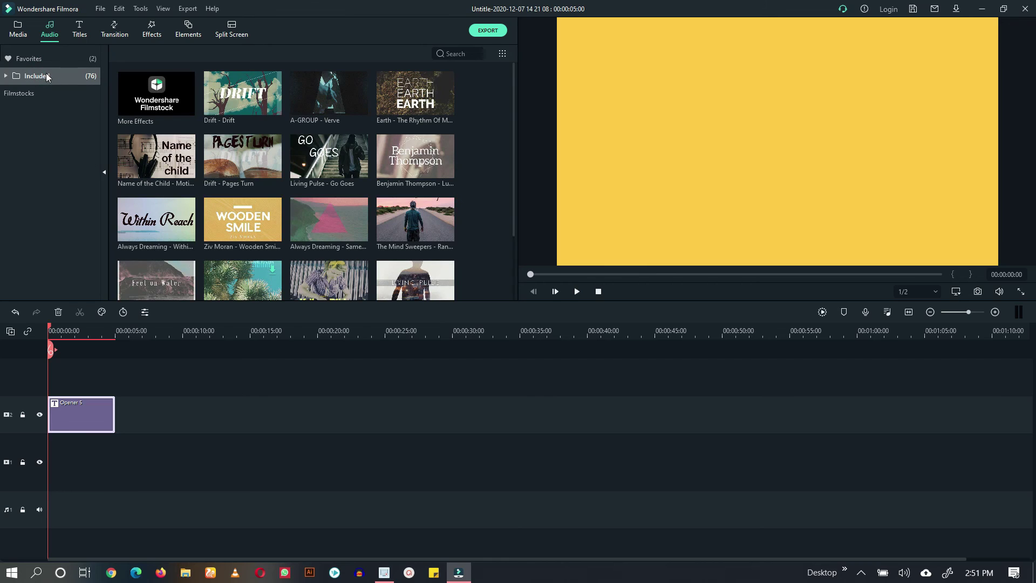
scroll(316, 174, "down", 5)
scroll(316, 174, "down", 5)
left_click(11, 77)
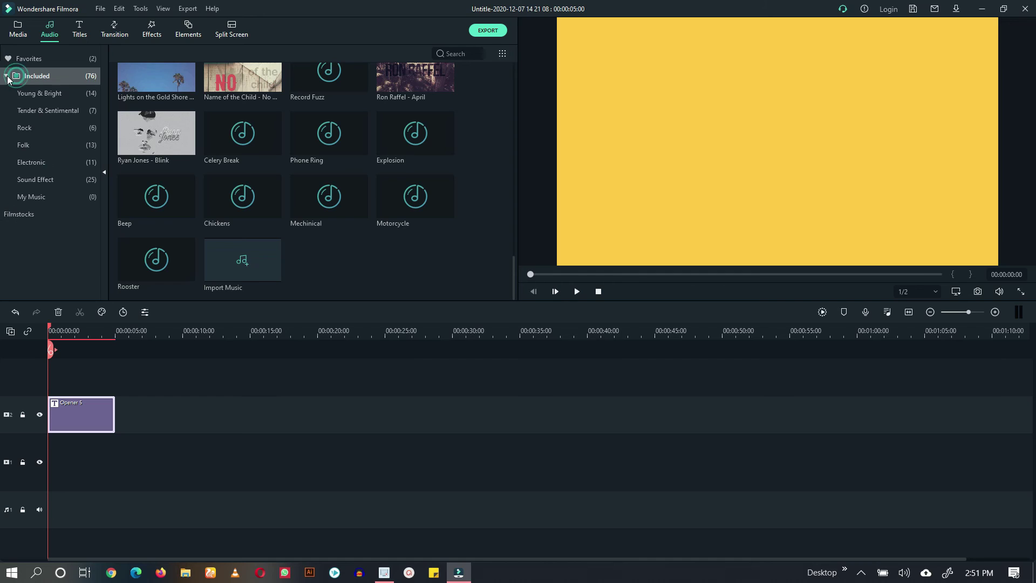
left_click(38, 156)
left_click(38, 149)
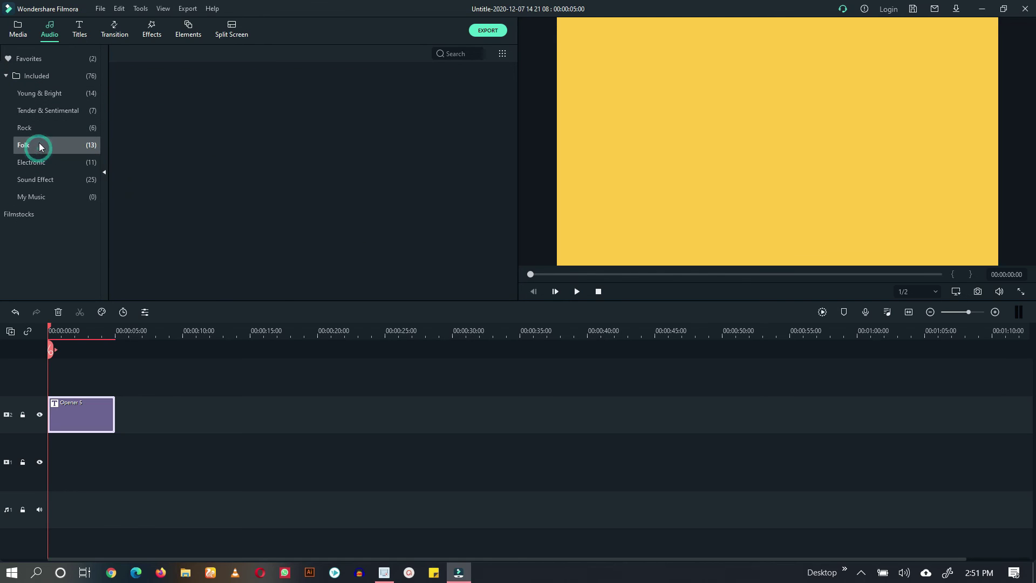
left_click(59, 111)
left_click(57, 94)
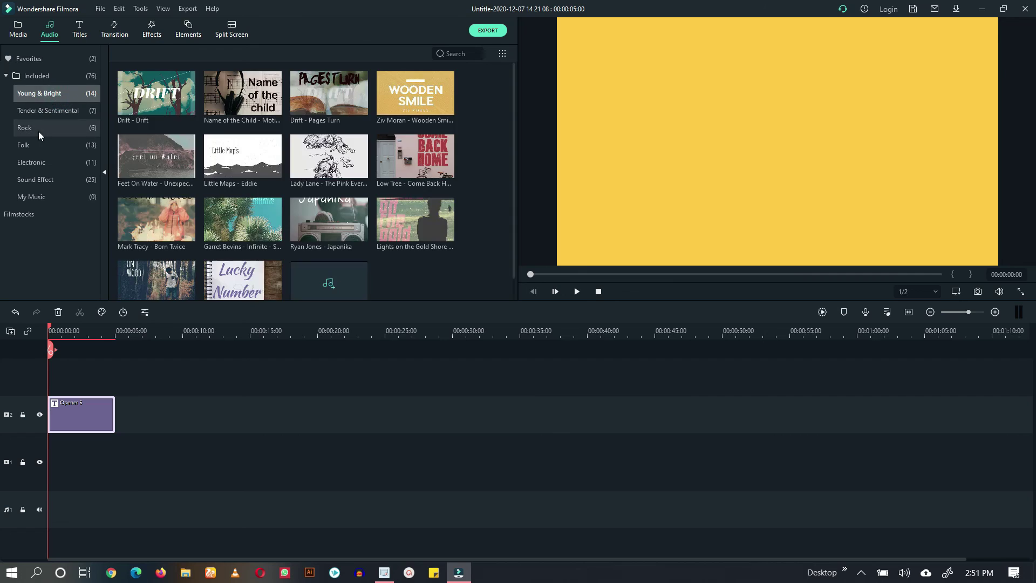
left_click(38, 131)
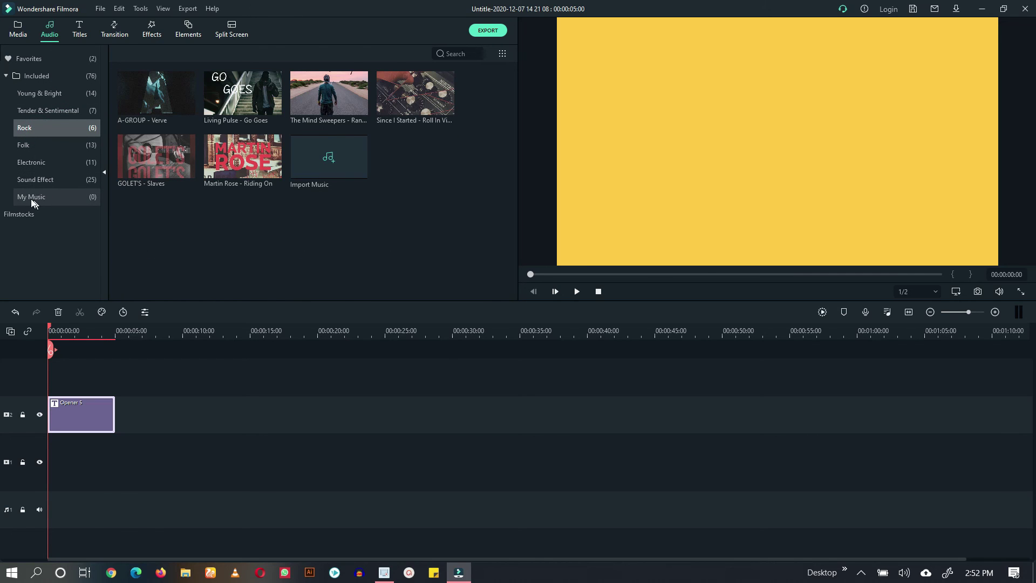
Audition sound effects, add Cinematic Horn to the start of audio track 1, and move the Opener 5 title down to video track 1.
left_click(37, 183)
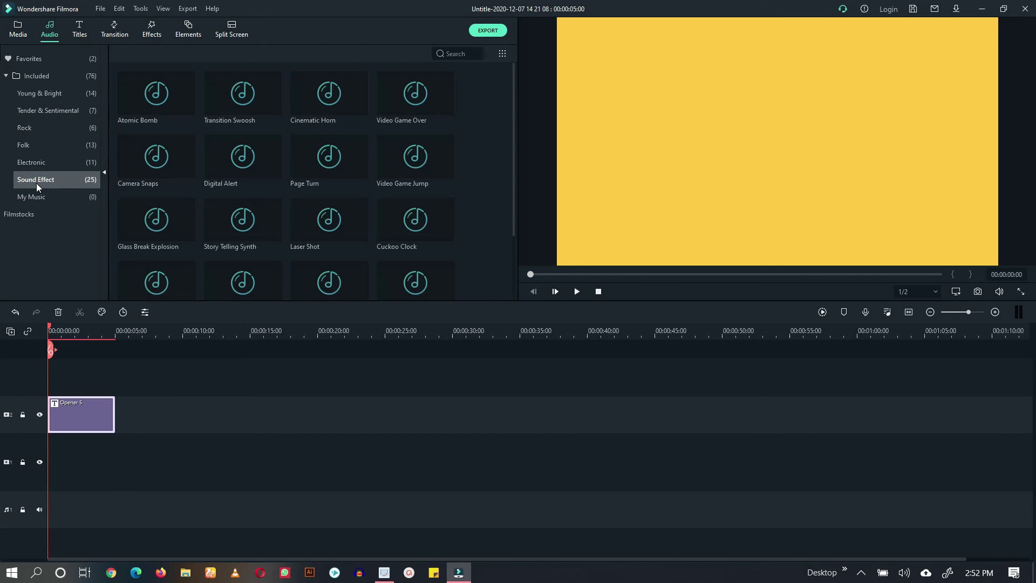
left_click(152, 101)
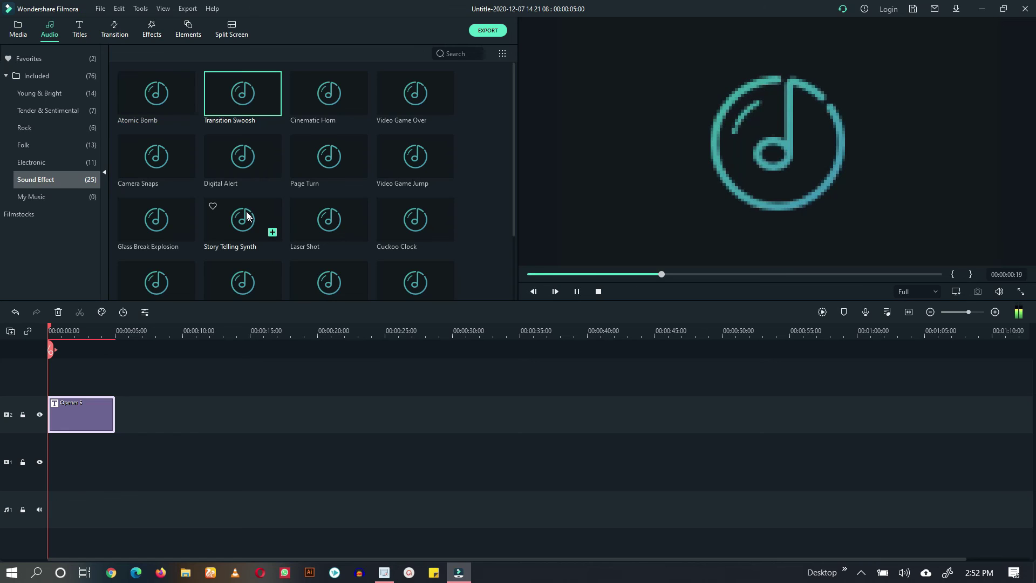
double_click(306, 109)
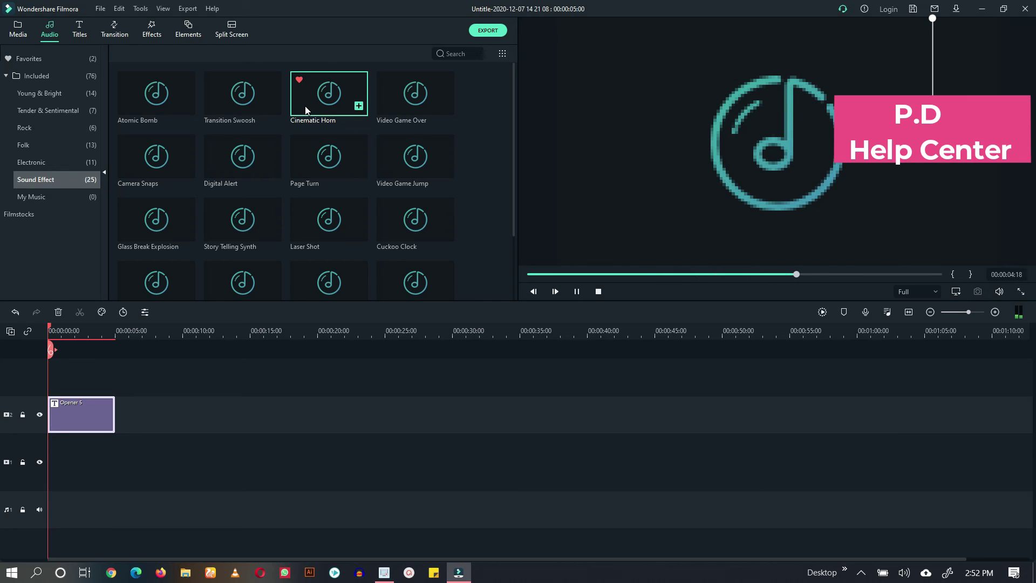
left_click_drag(305, 106, 44, 417)
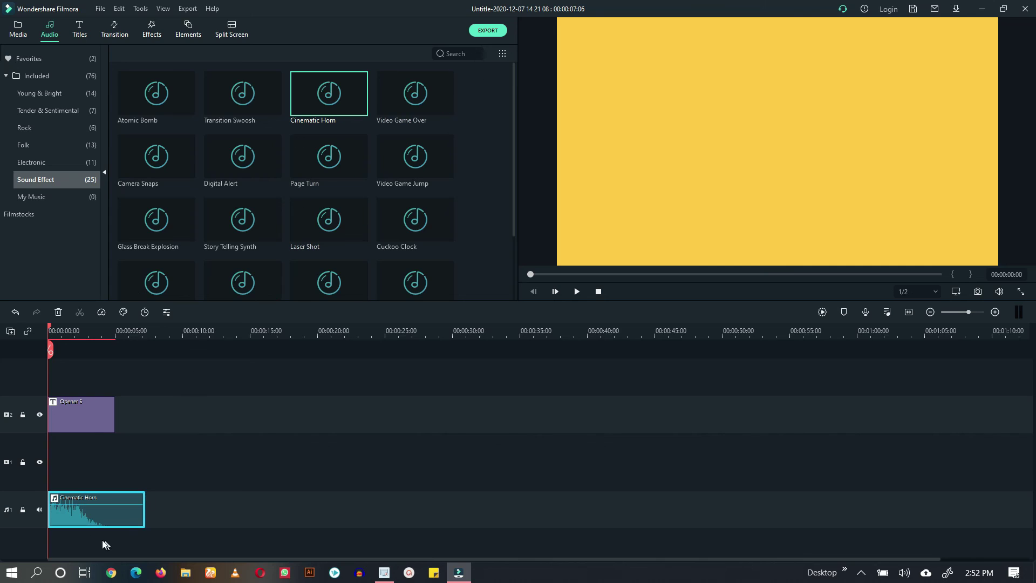
left_click_drag(74, 416, 71, 460)
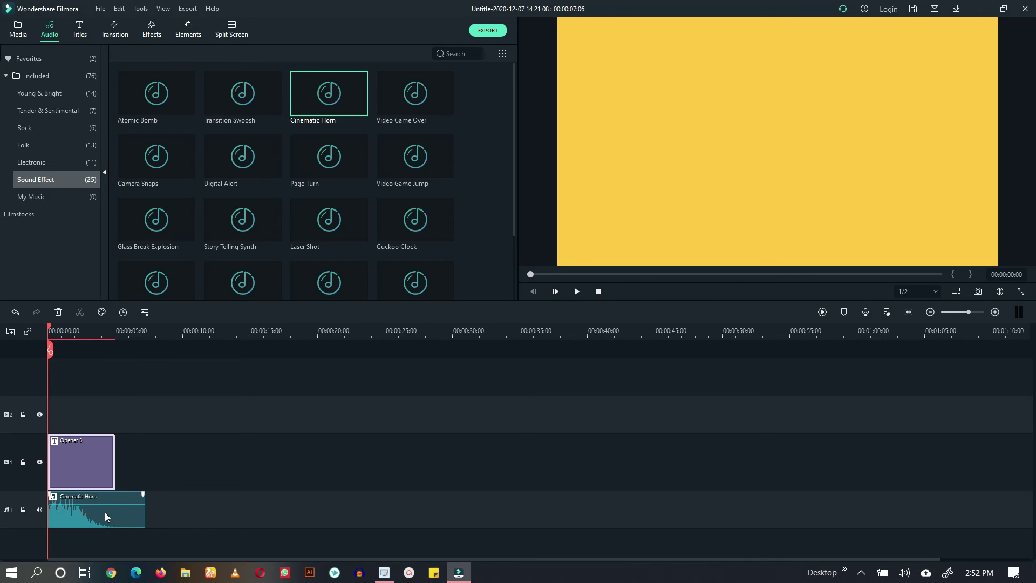
Split the Cinematic Horn clip at the end of the Opener 5 title, at 00:00:05:01, and delete the excess audio after it.
left_click_drag(126, 334, 115, 329)
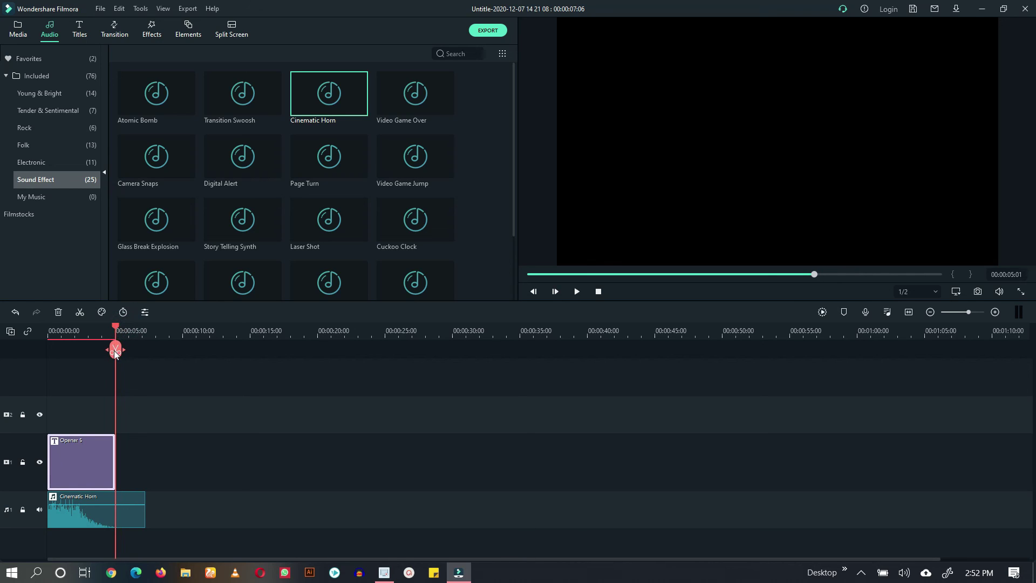
left_click(115, 351)
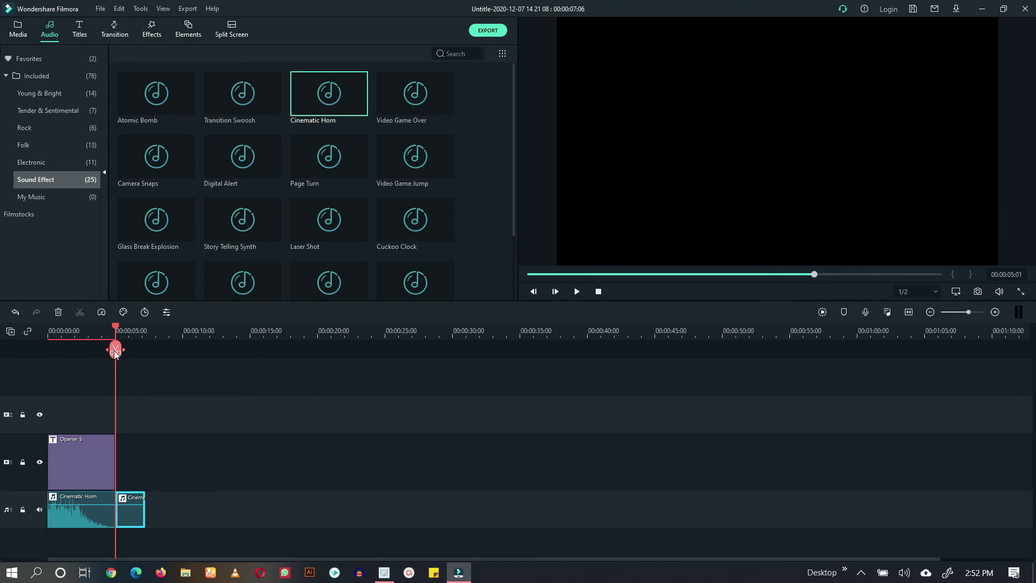
right_click(130, 518)
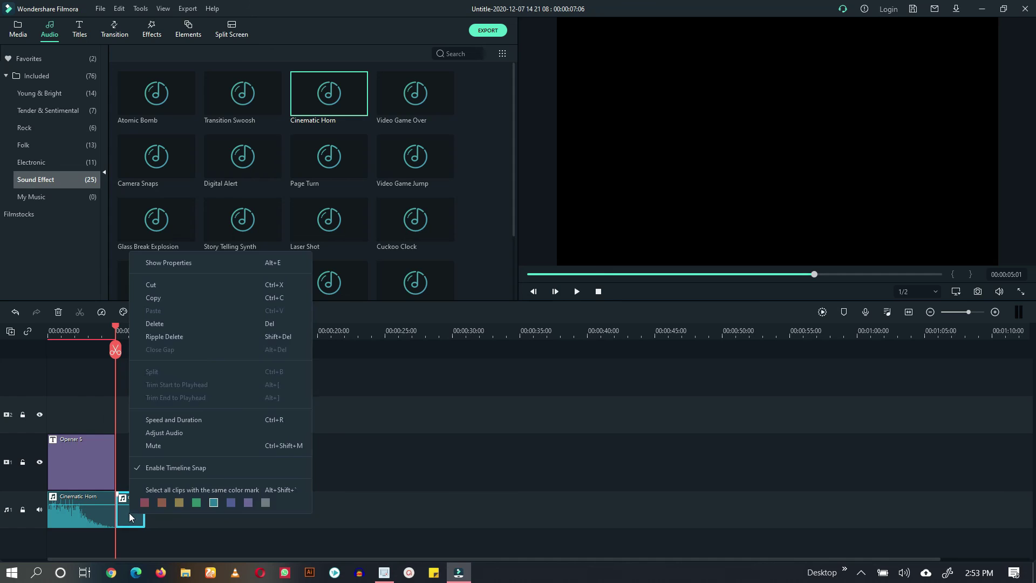
left_click(163, 325)
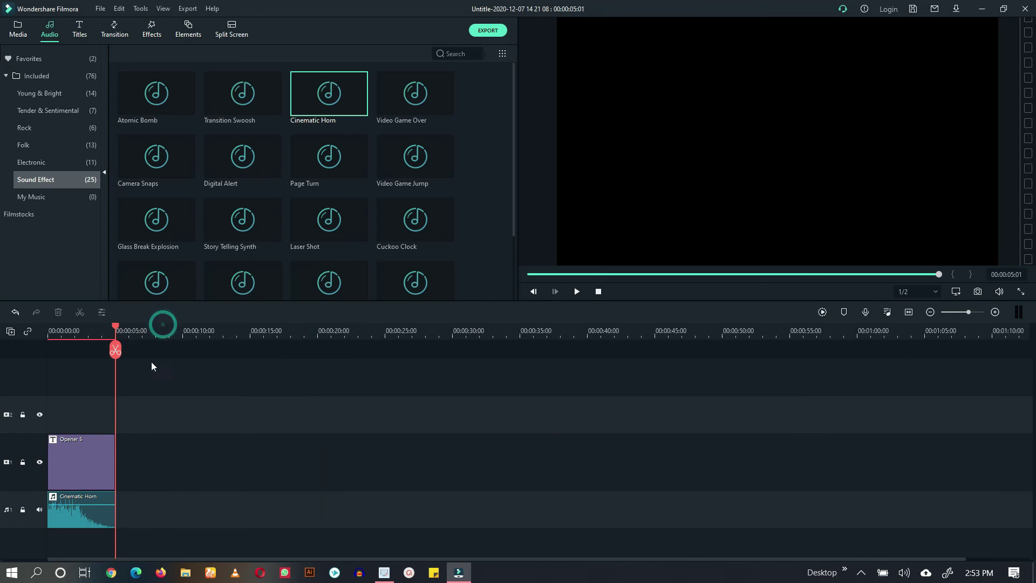
Play the Opener 5 intro with its Cinematic Horn audio from the beginning of the timeline.
left_click(597, 293)
left_click(577, 292)
left_click(598, 292)
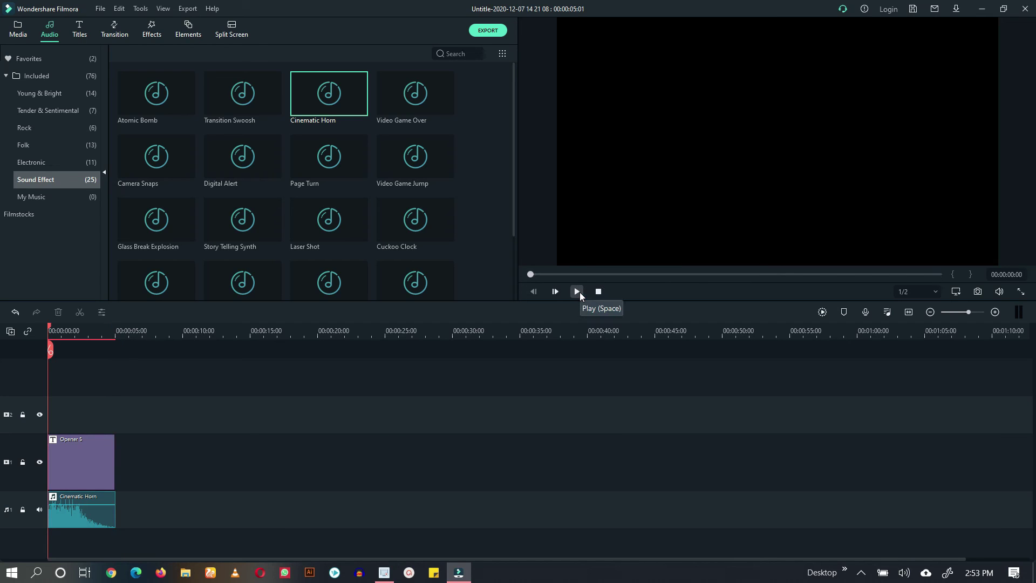
left_click(577, 292)
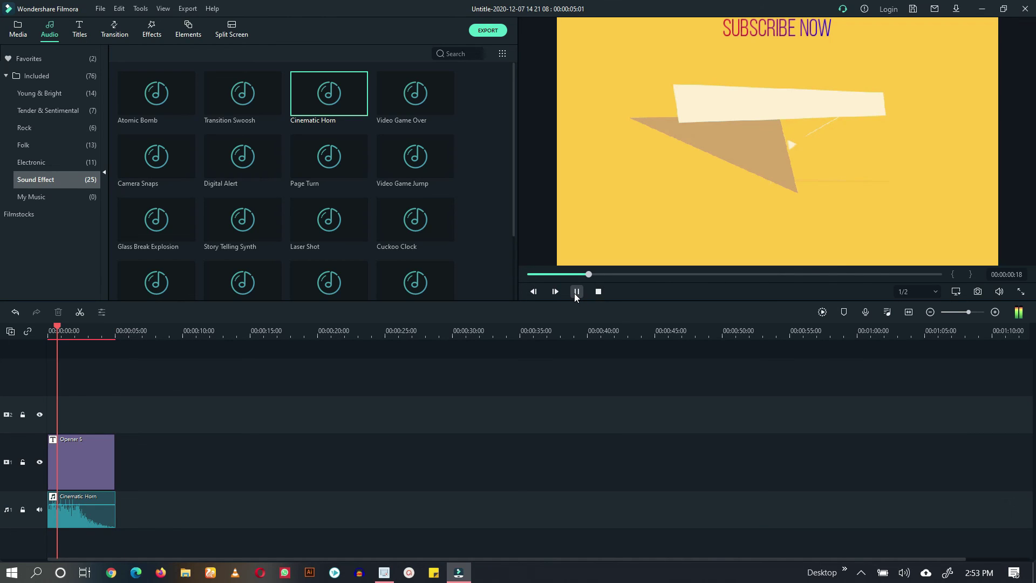